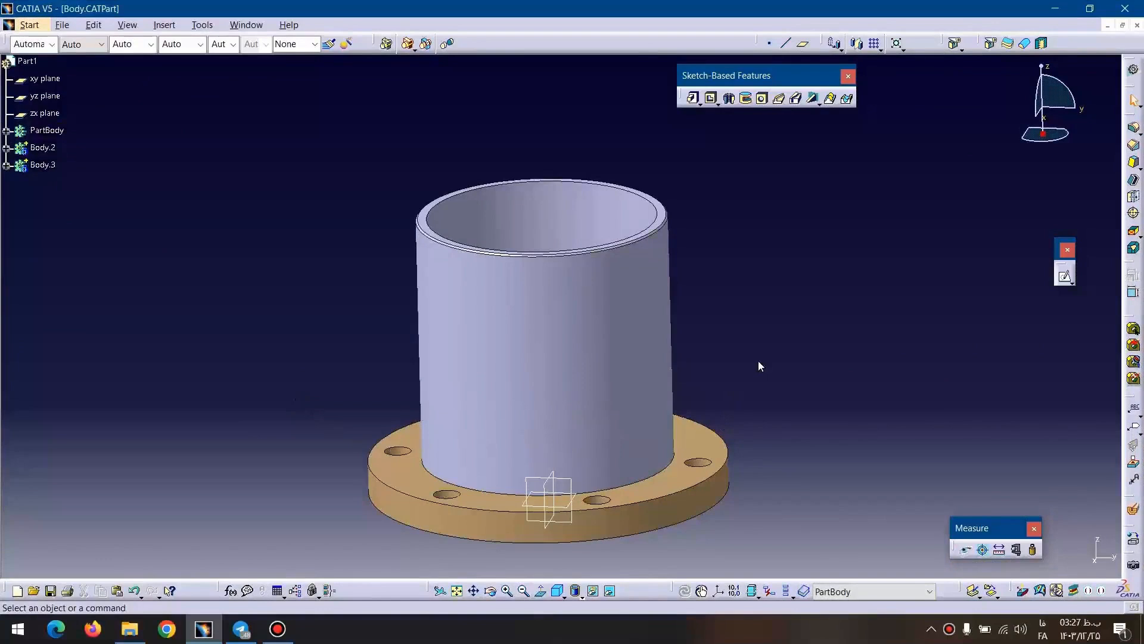
Switch from the flange part to Body.CATDrawing and examine its views, dimensions and title block.
middle_drag(722, 346, 582, 352)
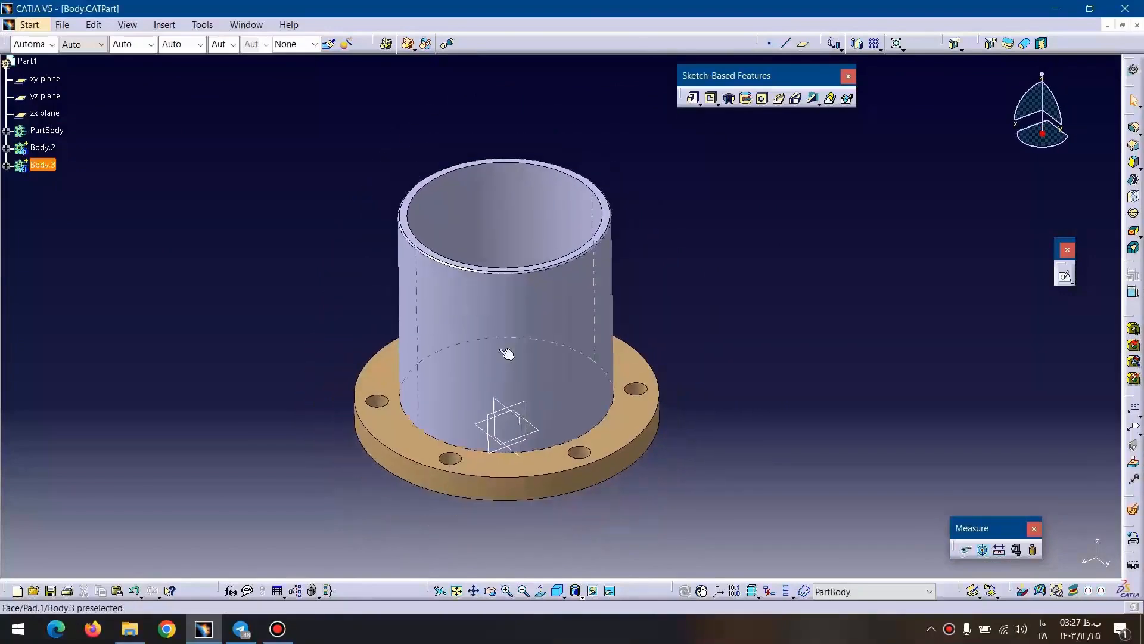
click(246, 24)
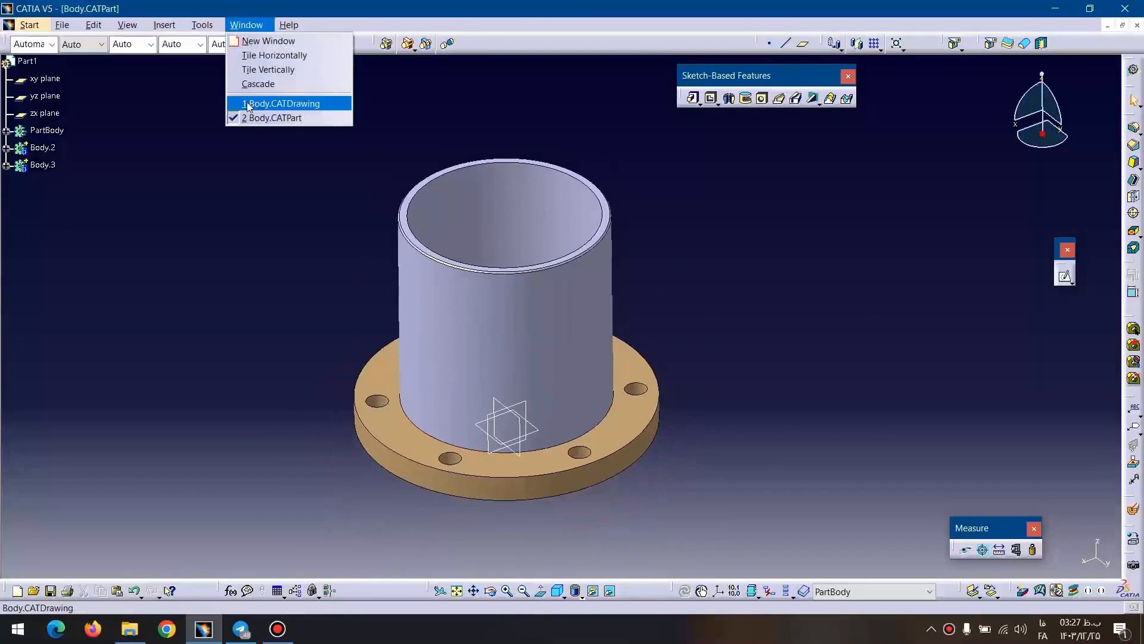
click(262, 103)
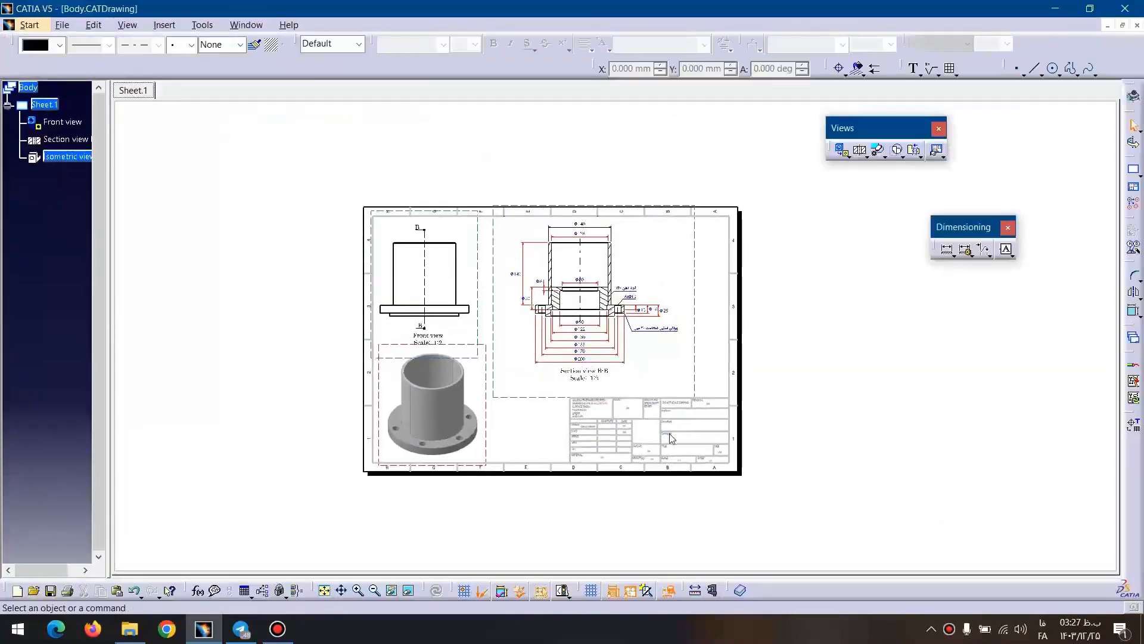
mouse_move(672, 438)
middle_down()
mouse_move(626, 248)
mouse_move(635, 297)
mouse_move(656, 292)
middle_up()
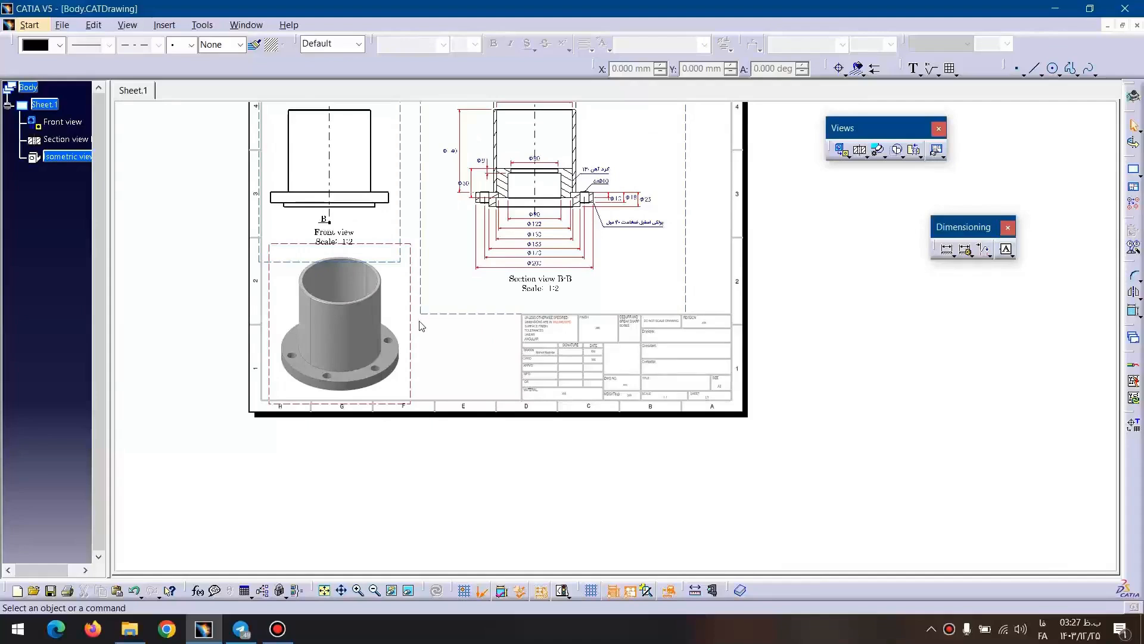
middle_drag(704, 302, 690, 365)
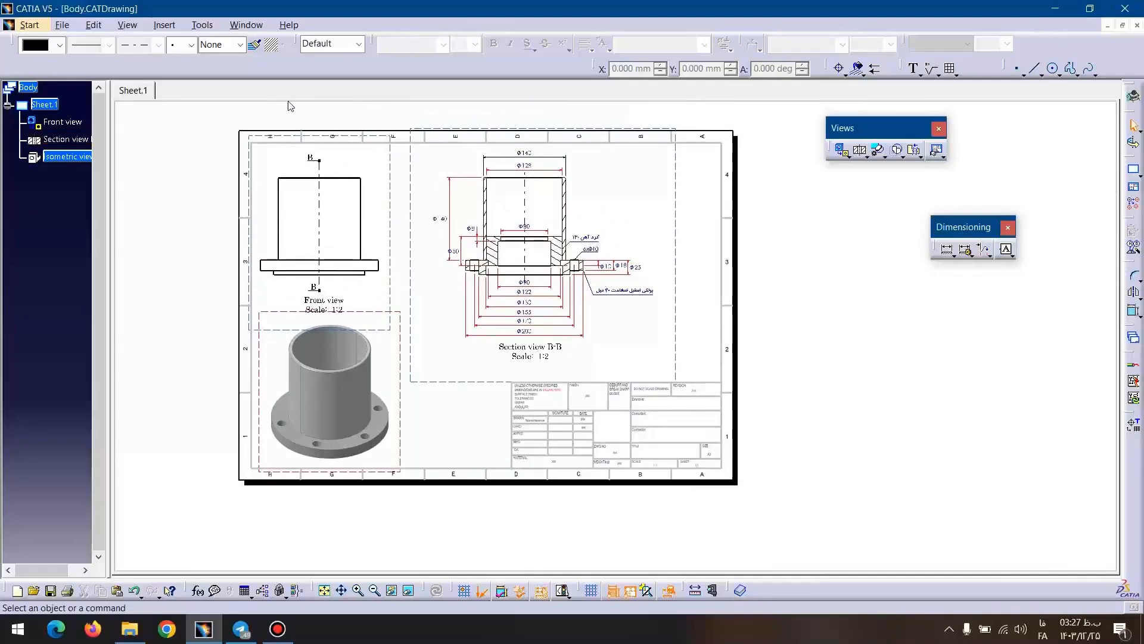
Create a new drawing with the ISO standard, A3 ISO sheet style and landscape orientation.
click(30, 25)
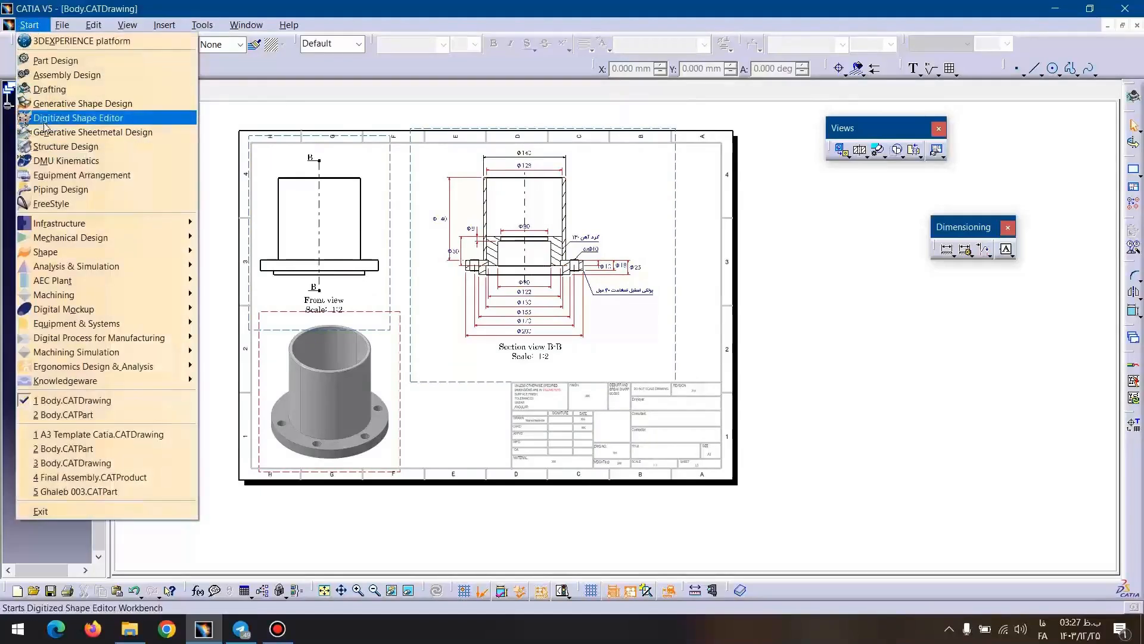
click(45, 92)
click(978, 437)
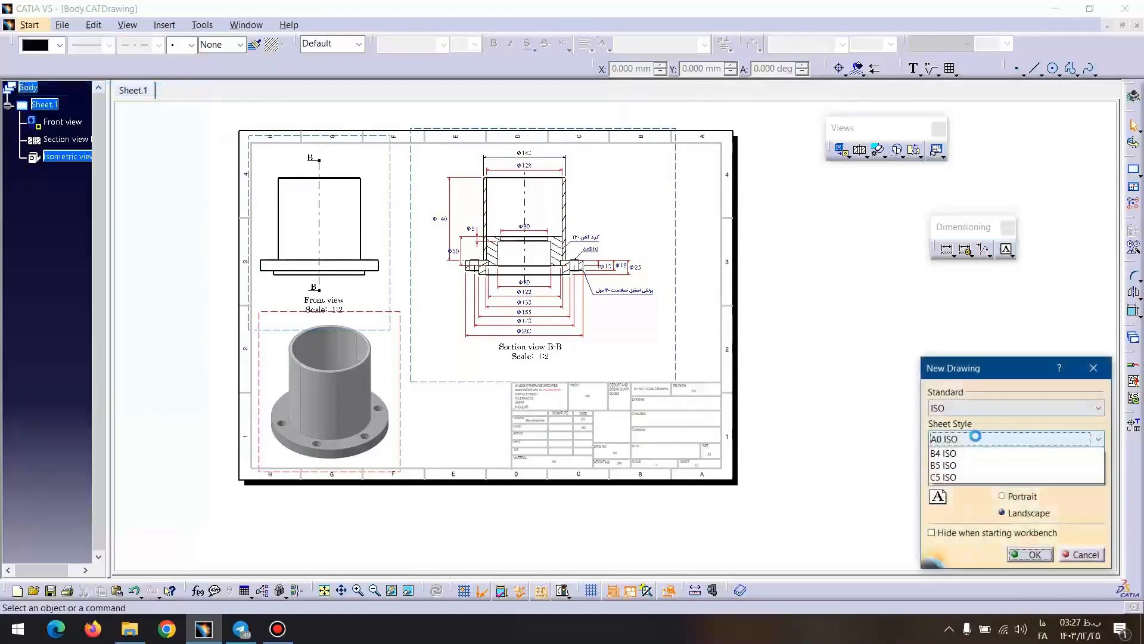
click(960, 489)
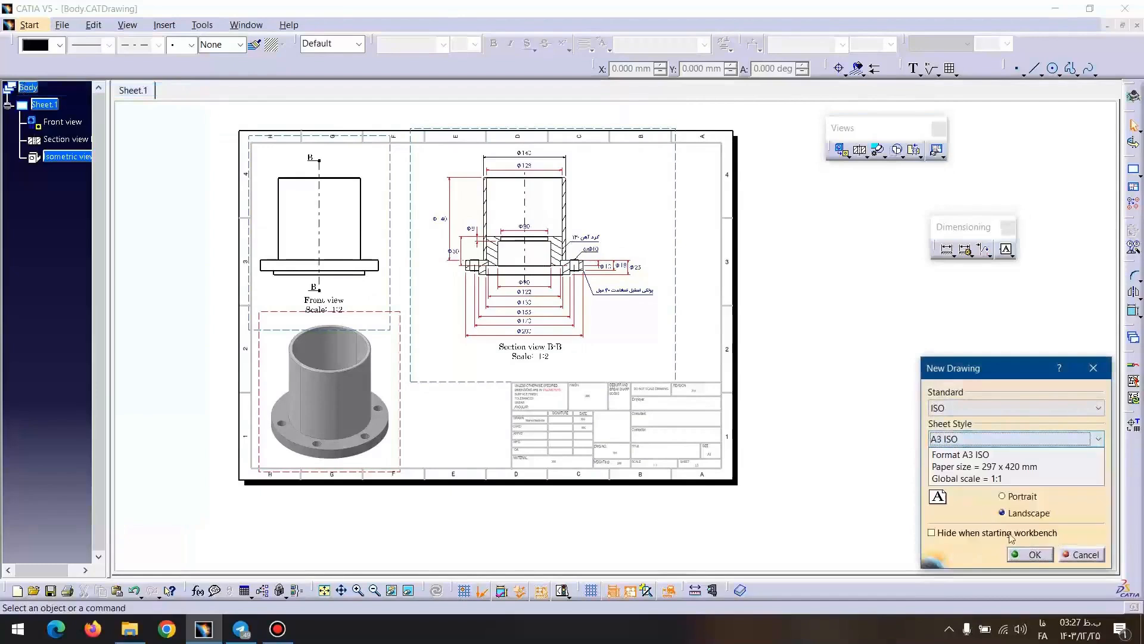
click(1034, 555)
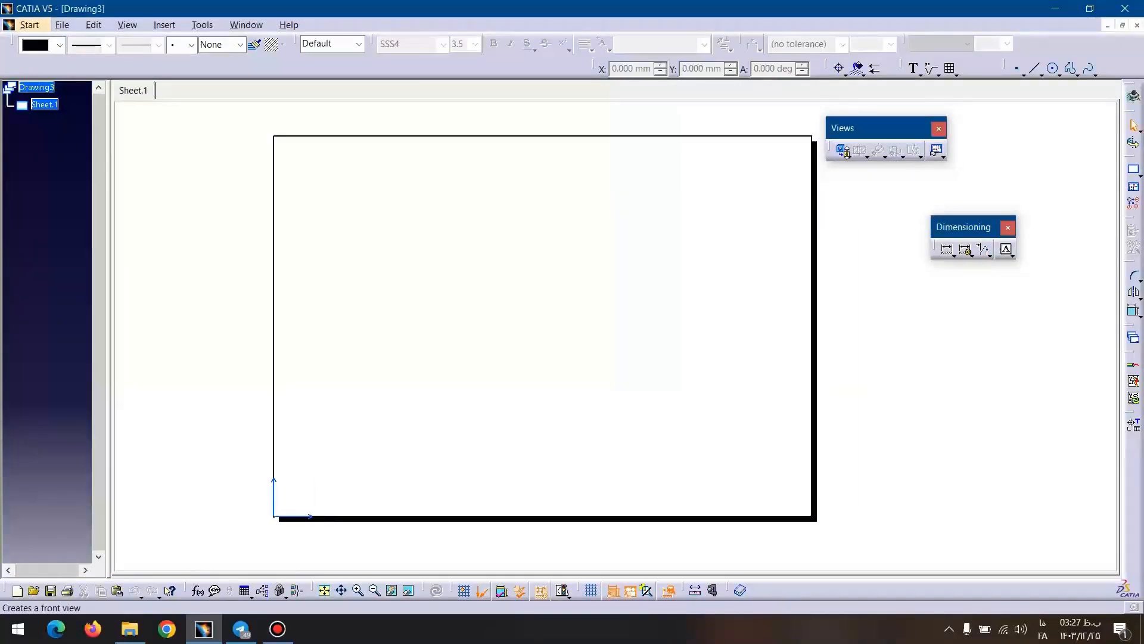
Generate a front view from the flange's upper face in Body.CATPart and place it in the sheet's upper left area.
click(845, 153)
click(246, 25)
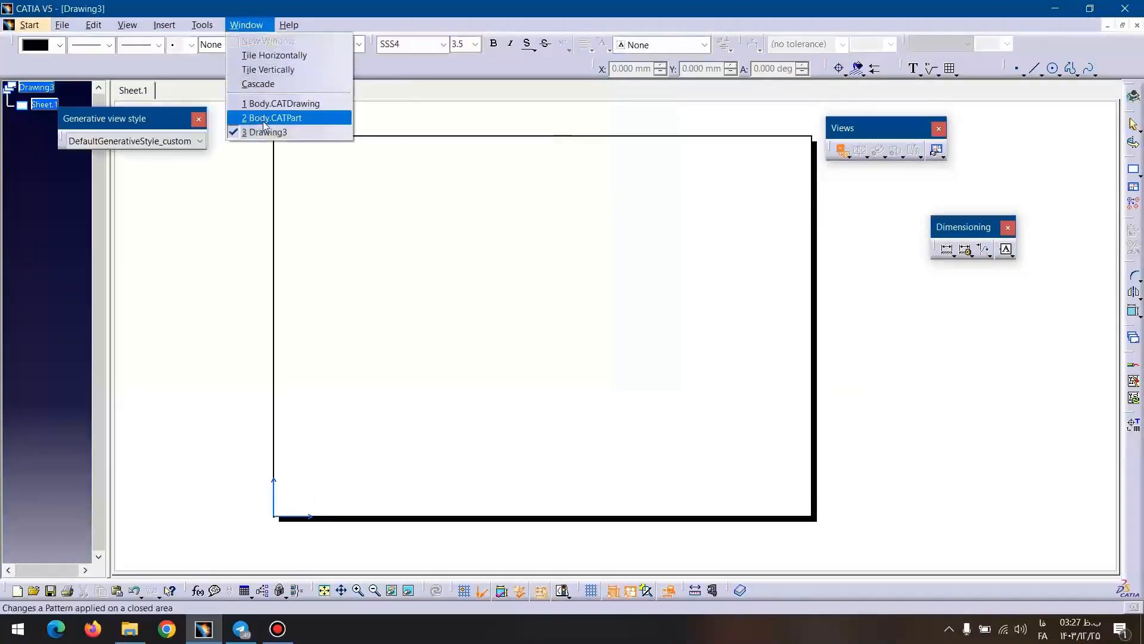
click(264, 118)
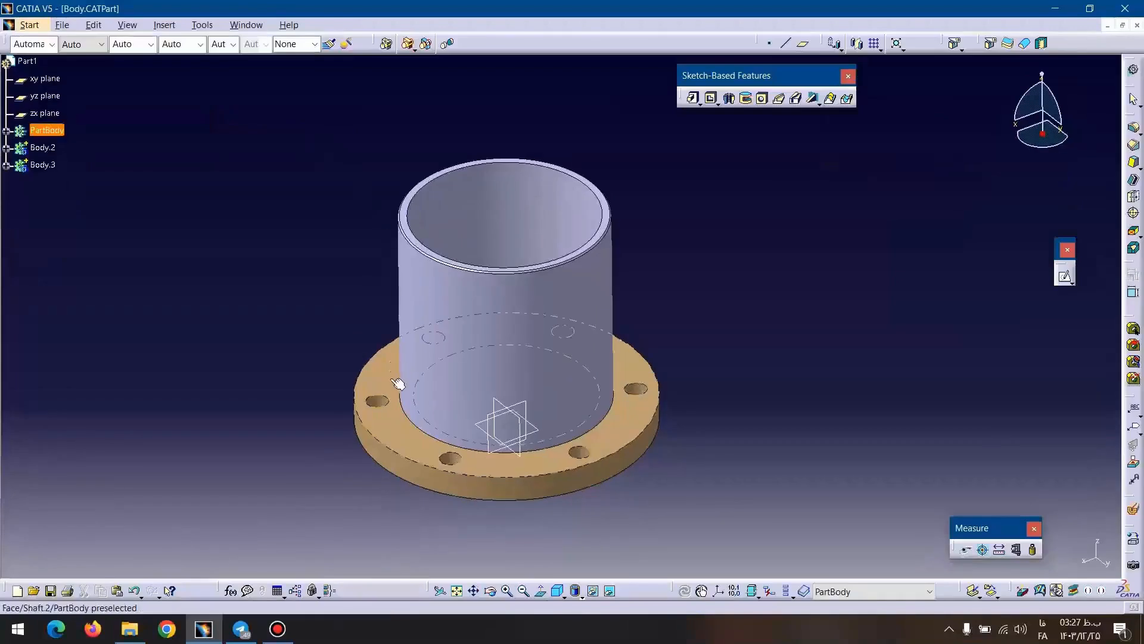
click(390, 382)
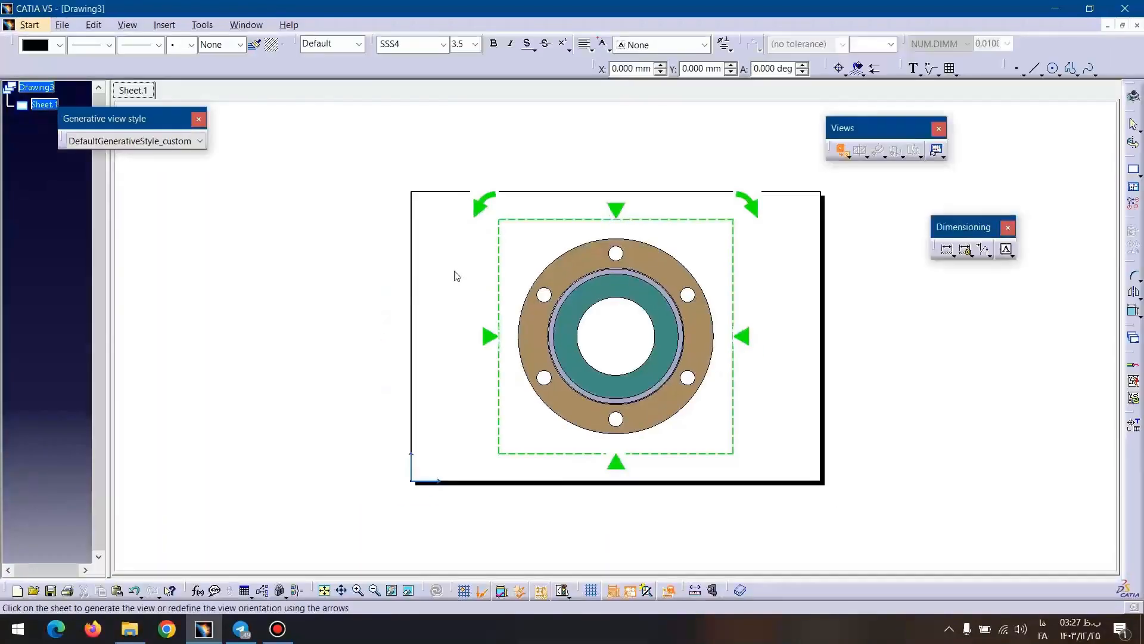
click(277, 236)
click(532, 185)
drag(532, 182, 532, 199)
click(736, 127)
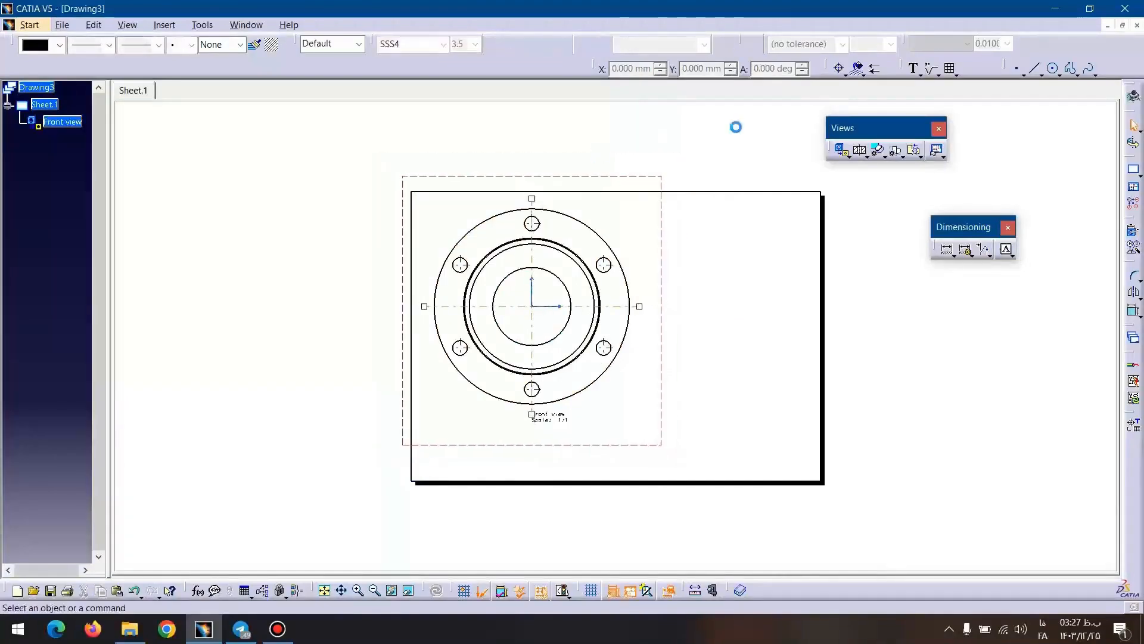
Create a section view along a vertical line through the front view's centre, placing it to the right of the front view.
click(860, 150)
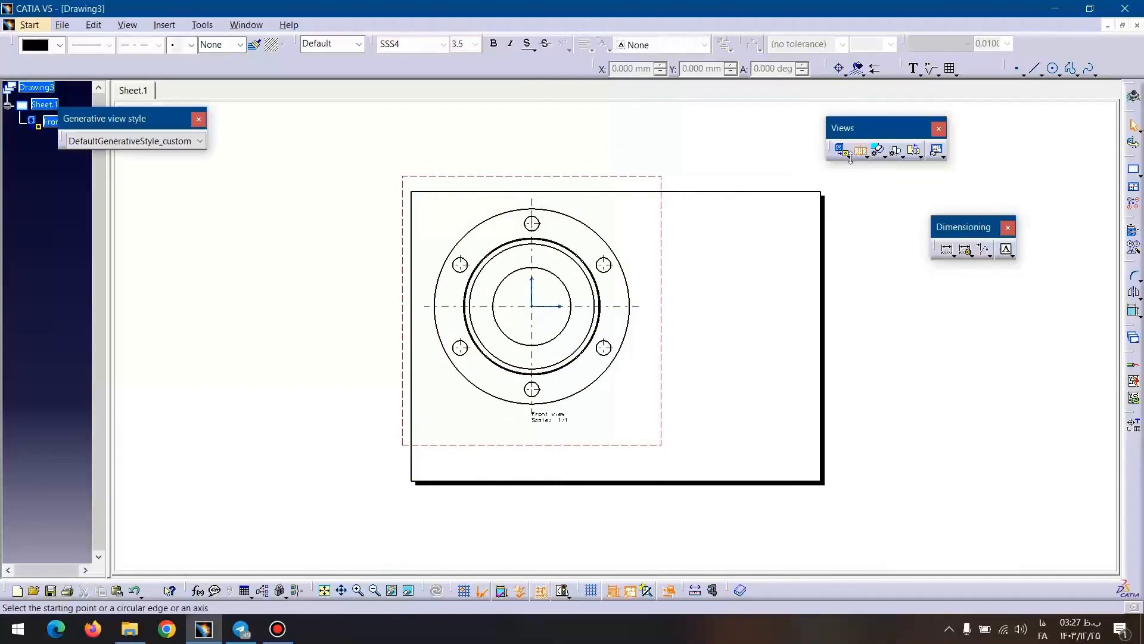
ctrl+middle_drag(522, 239, 492, 161)
middle_drag(492, 161, 634, 416)
click(561, 268)
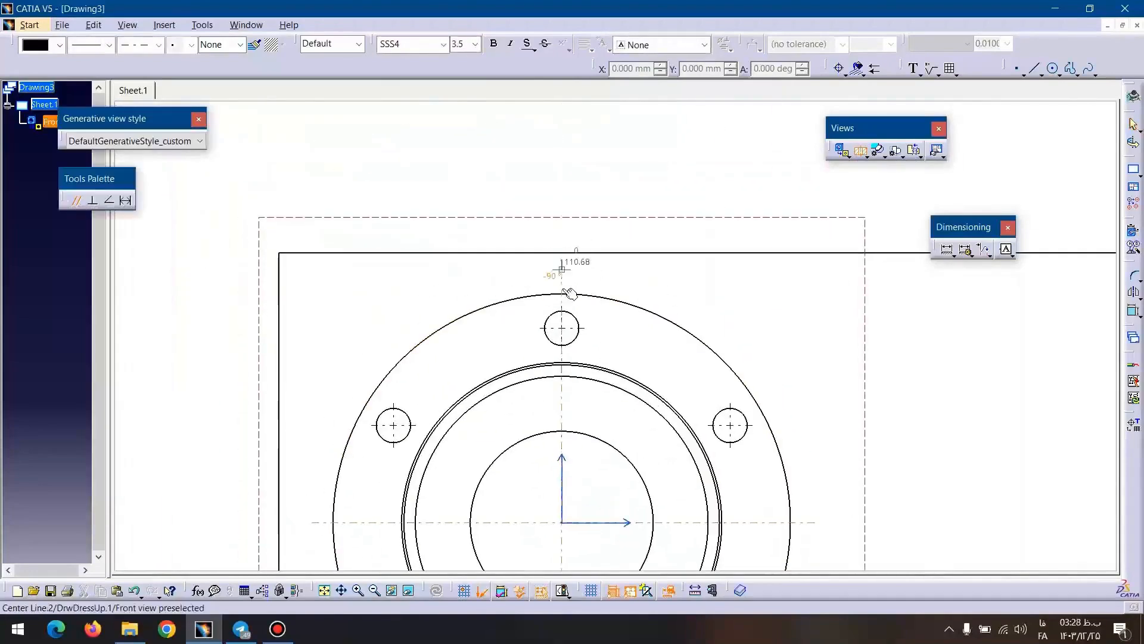
middle_drag(562, 403, 559, 267)
middle_drag(559, 334, 528, 132)
middle_drag(539, 408, 562, 280)
ctrl+middle_drag(562, 280, 556, 253)
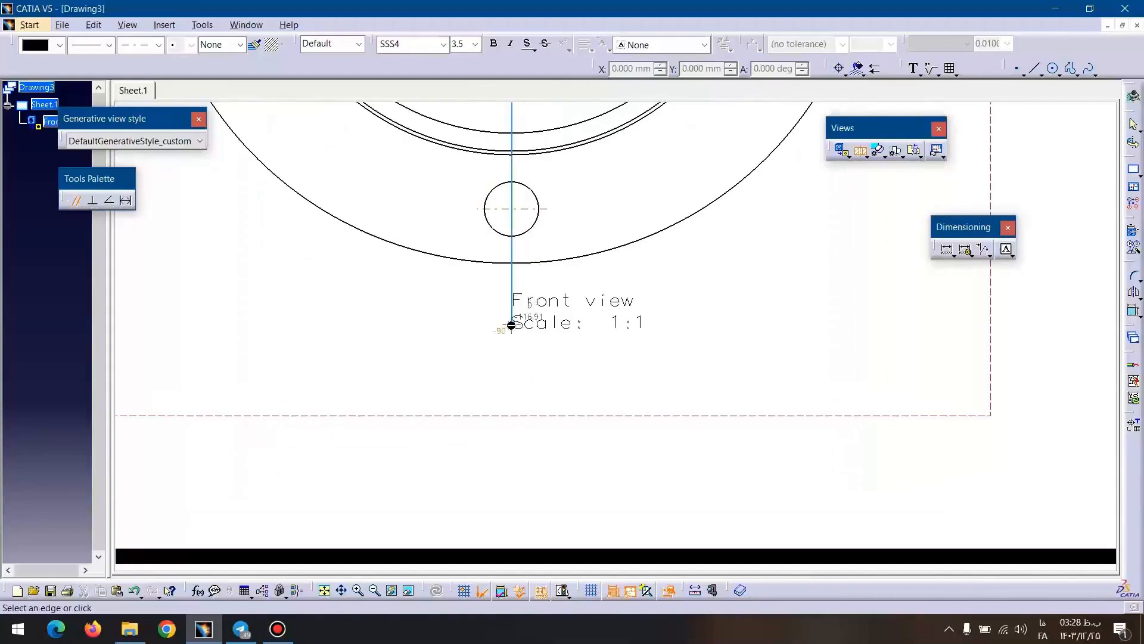
double_click(512, 325)
ctrl+middle_drag(555, 278, 566, 445)
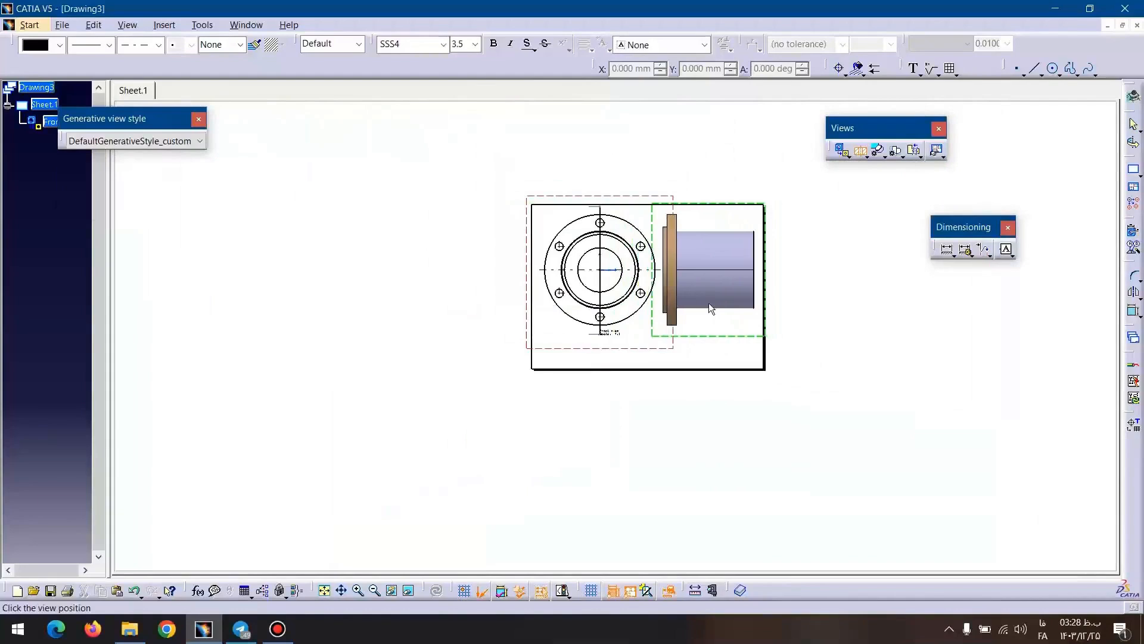
click(709, 303)
Delete the name and scale labels beneath the section view and the front view.
mouse_move(837, 290)
ctrl+middle_down()
mouse_move(761, 271)
mouse_move(651, 469)
ctrl+middle_up()
middle_drag(500, 358, 589, 194)
ctrl+middle_drag(588, 195, 620, 307)
drag(672, 389, 635, 357)
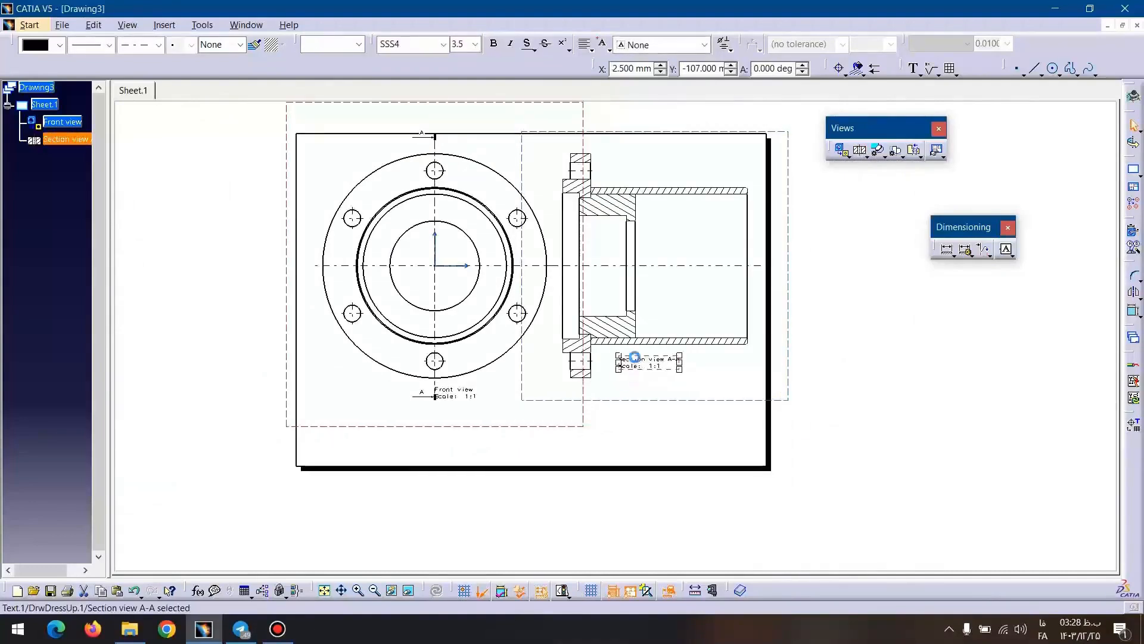
key(Delete)
click(468, 392)
key(Delete)
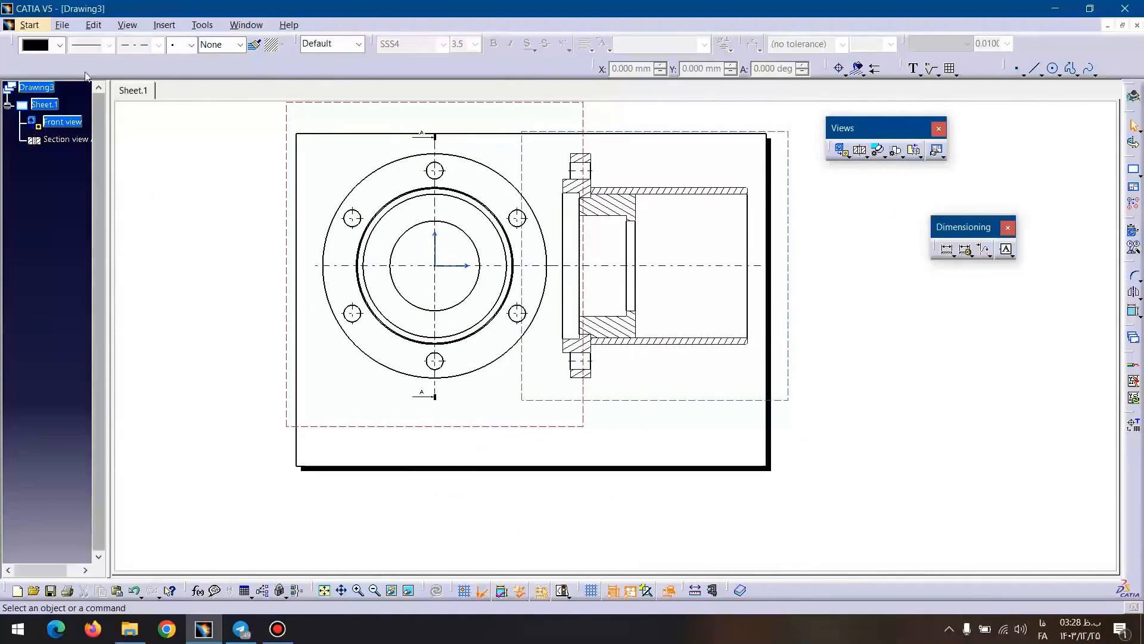
Switch the drawing to editing the sheet background.
click(63, 26)
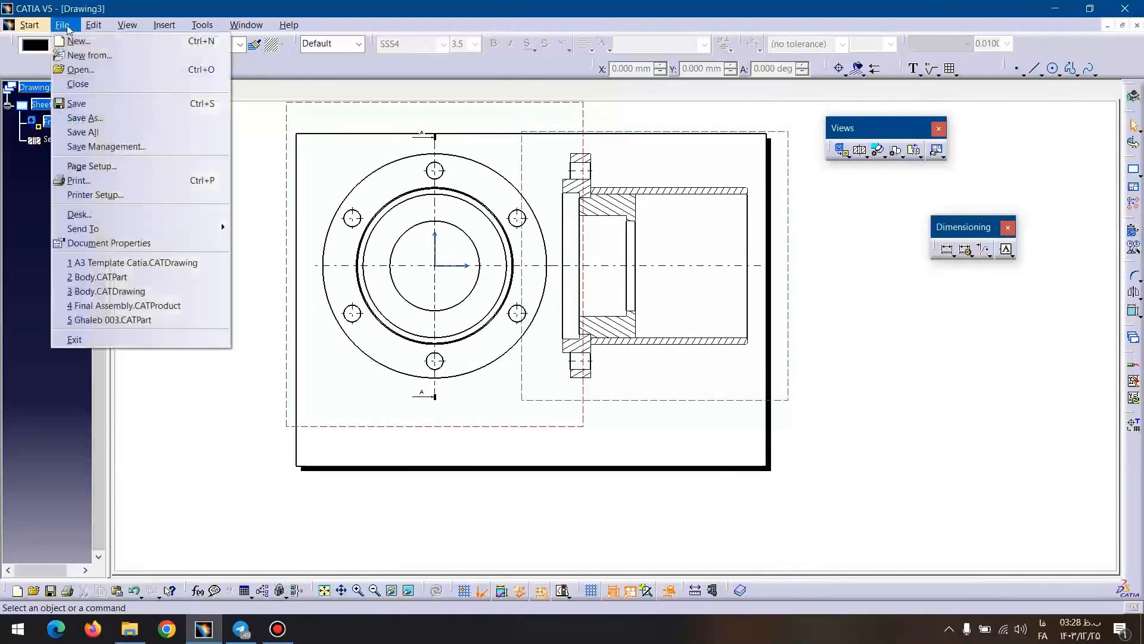
mouse_move(94, 25)
click(138, 336)
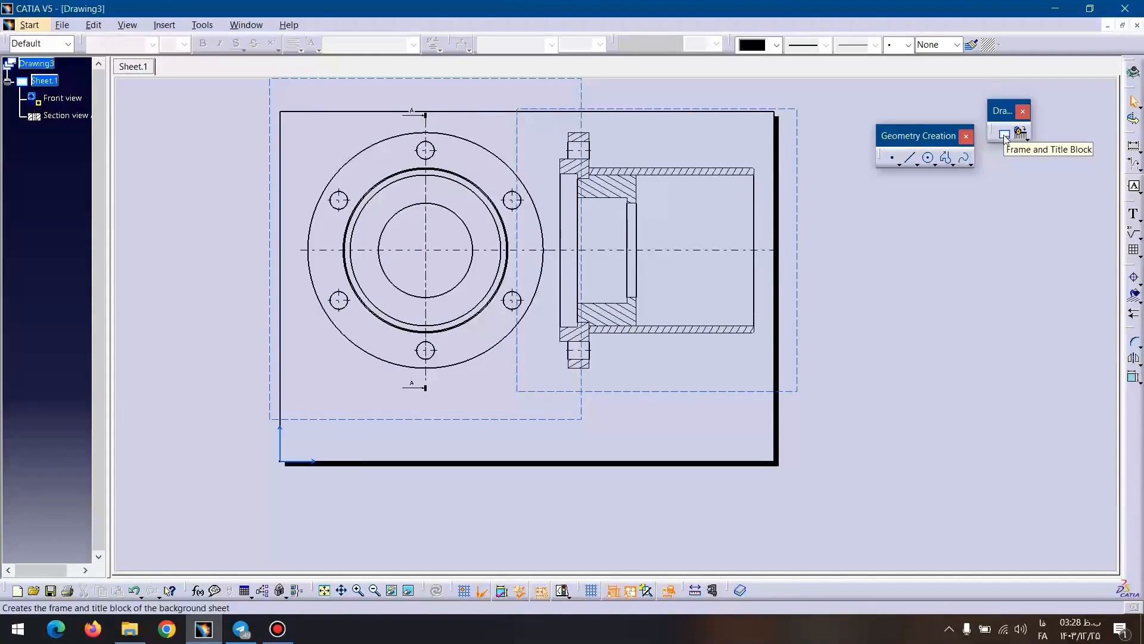
Create a frame and title block on the sheet using the Drawing Titleblock Sample 2 style.
click(1005, 137)
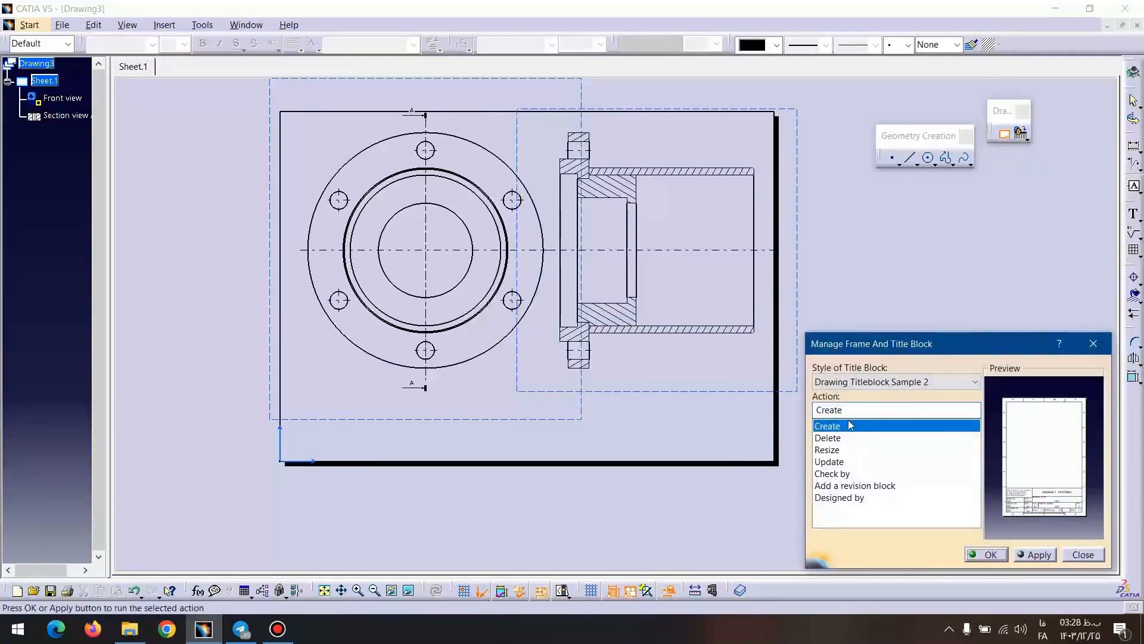
click(850, 383)
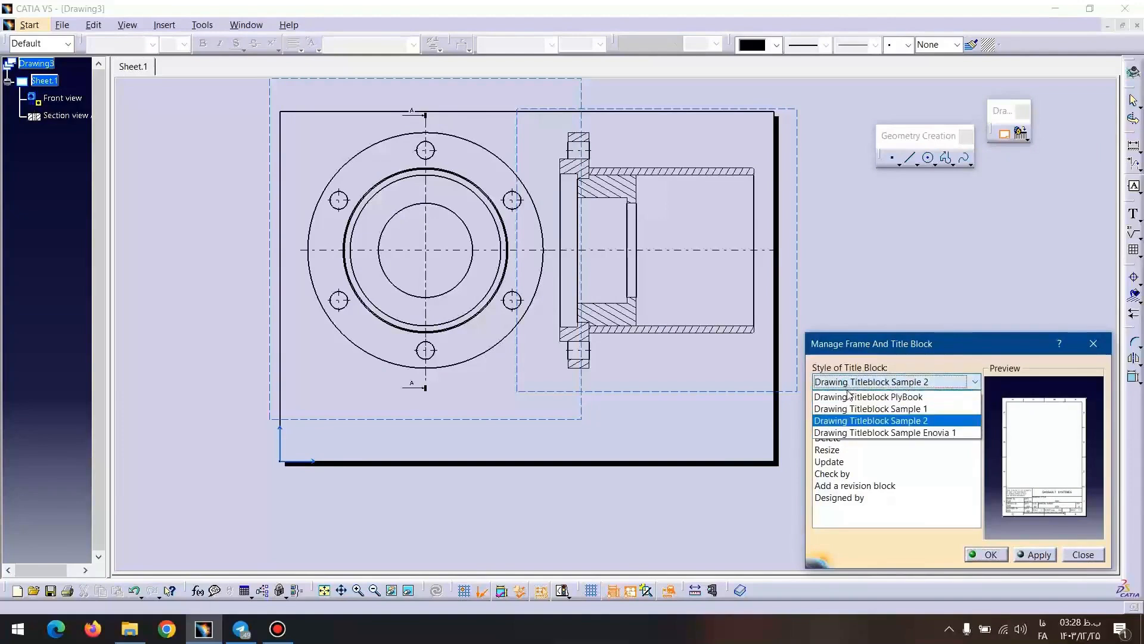
click(858, 421)
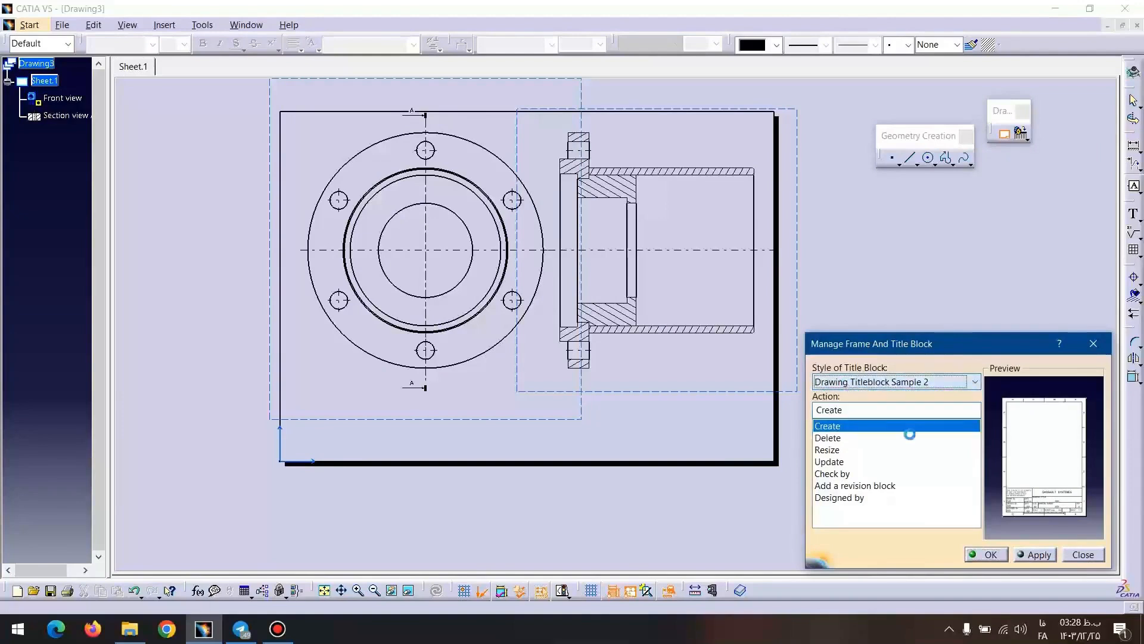
click(1022, 554)
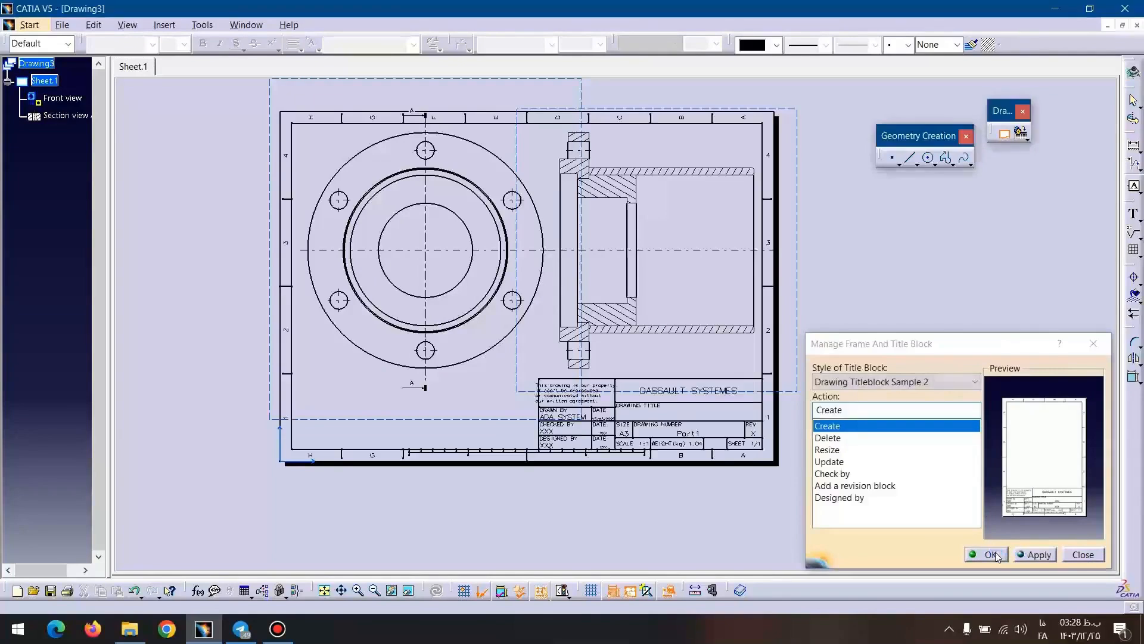
click(995, 554)
Examine the title block's cells, including the property notice, drawing title, scale, weight and sheet fields.
mouse_move(741, 447)
middle_down()
mouse_move(794, 344)
mouse_move(805, 220)
mouse_move(745, 316)
middle_up()
mouse_move(691, 352)
middle_down()
mouse_move(639, 391)
mouse_move(635, 414)
middle_up()
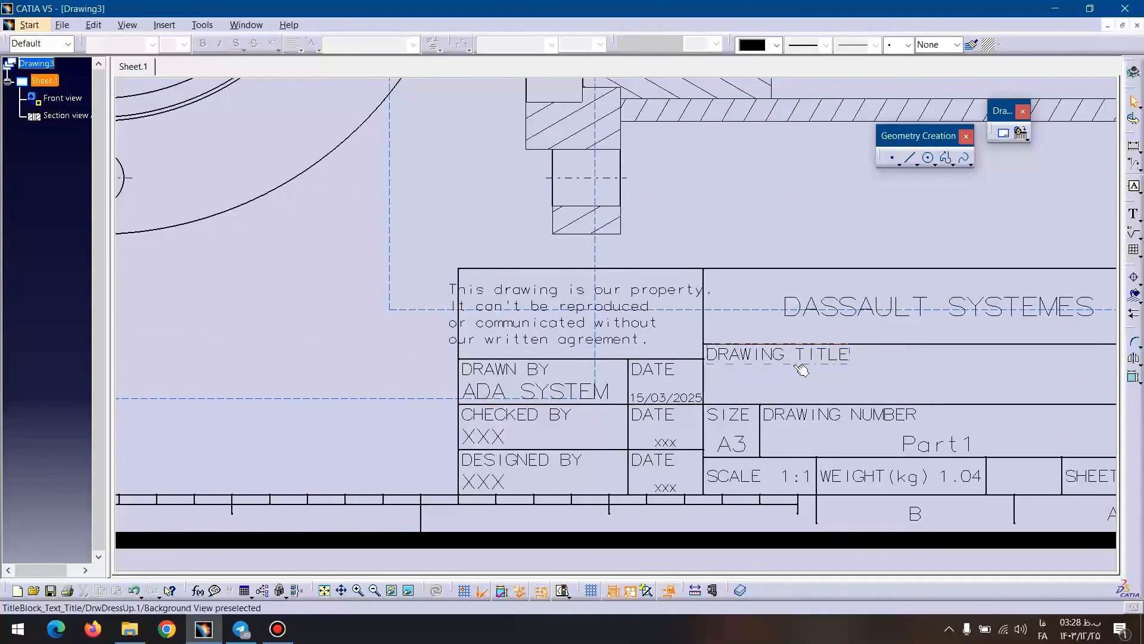
middle_drag(802, 369, 619, 370)
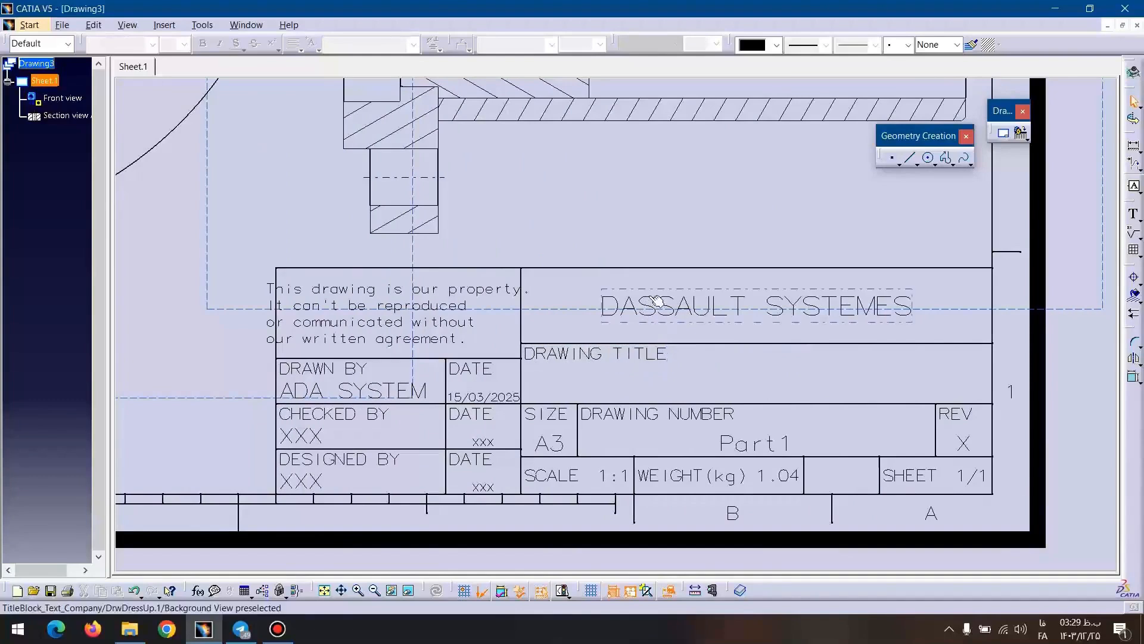
click(370, 292)
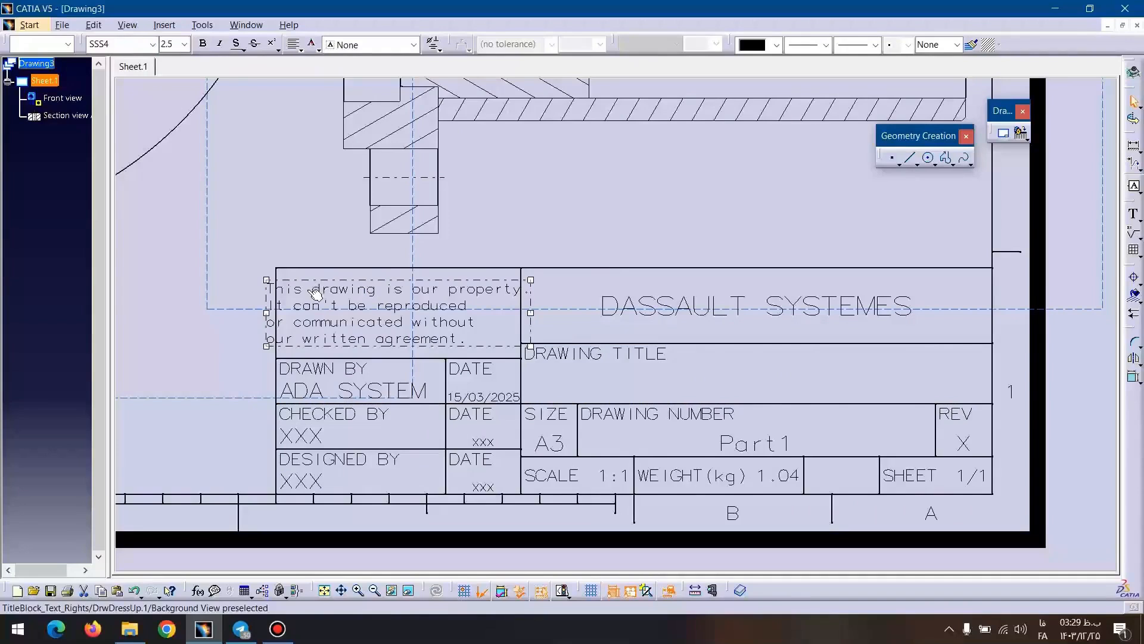
ctrl+middle_drag(546, 241, 570, 284)
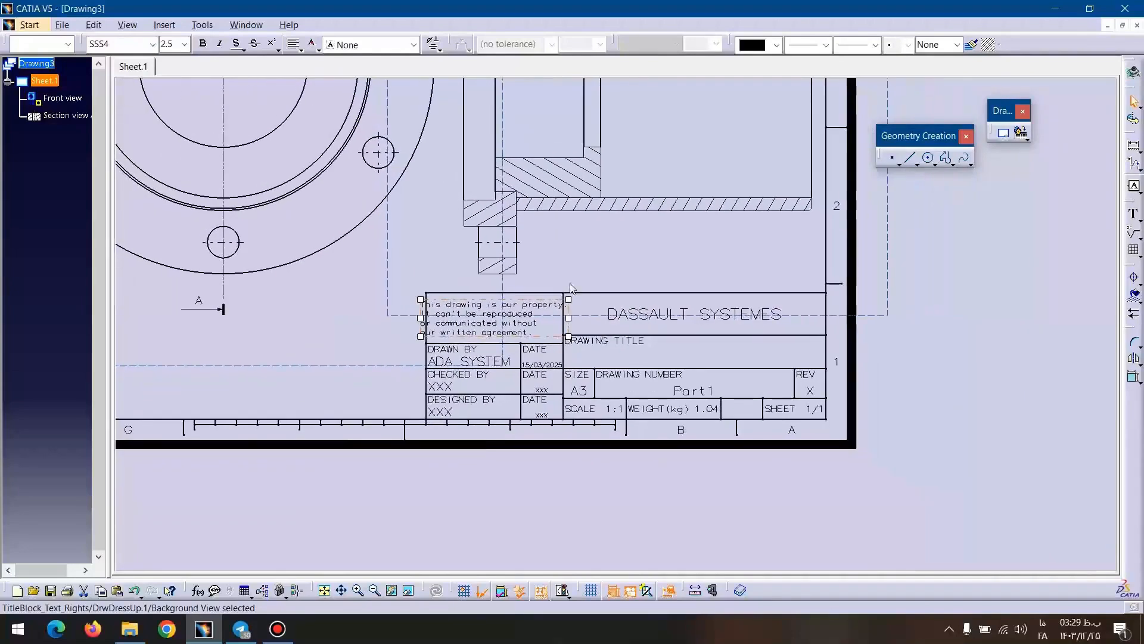
click(441, 278)
Try moving the title block's top border line upward, and undo the move.
middle_drag(441, 279, 599, 284)
ctrl+middle_drag(599, 285, 587, 225)
drag(593, 282, 595, 261)
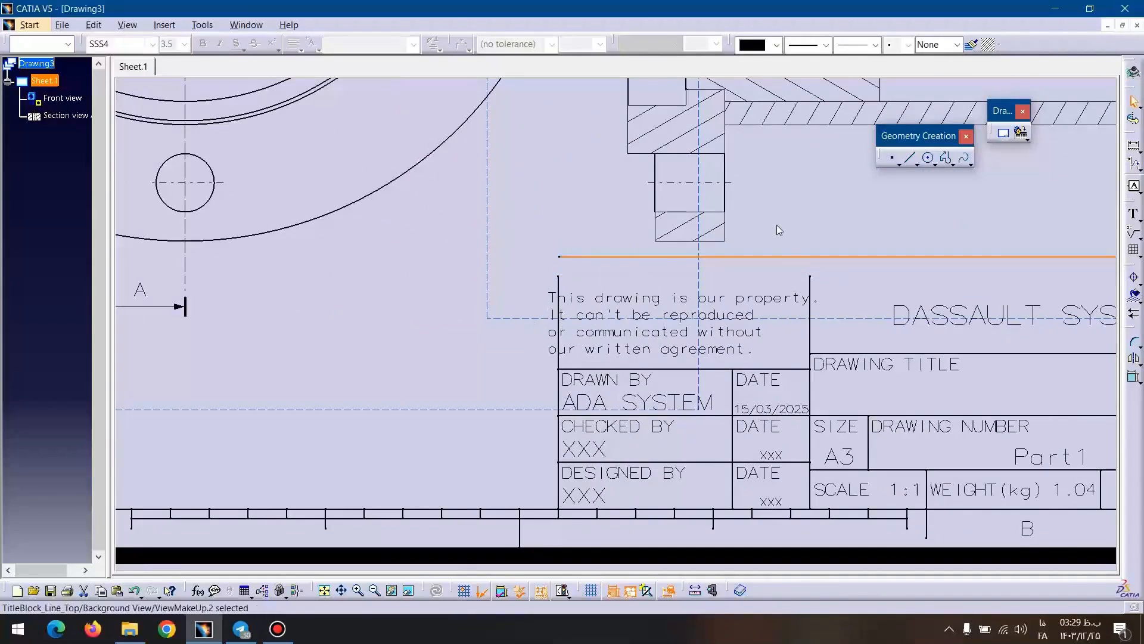
key(ctrl+z)
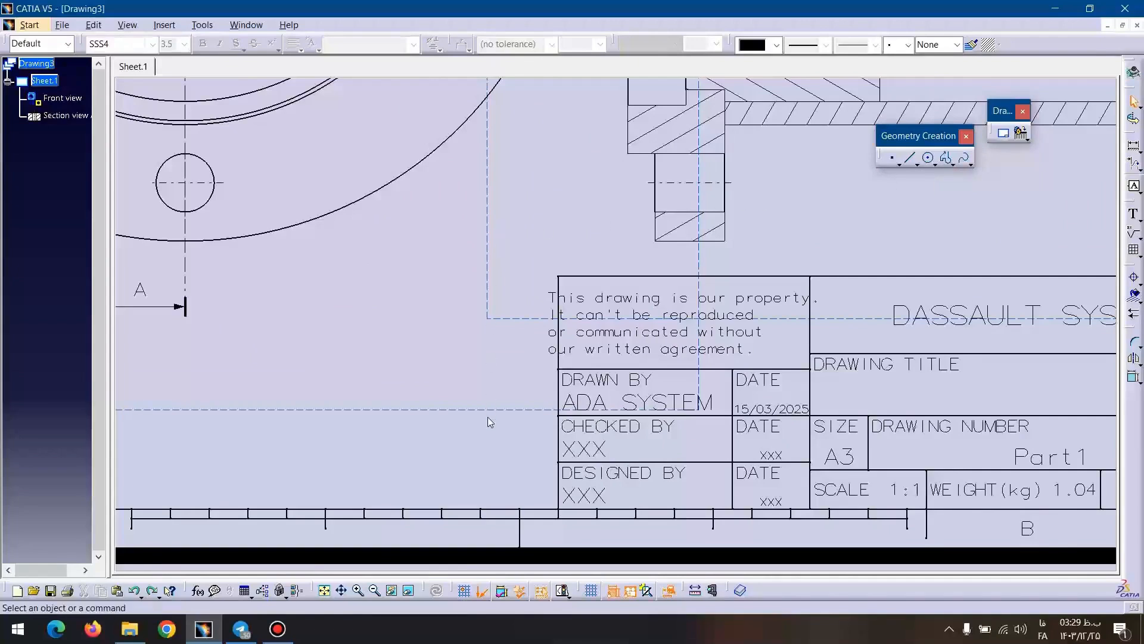
Draw a vertical divider across the full height of the Drawing Title cell with the Profile tool, near the cell's middle.
click(947, 158)
middle_drag(1072, 351, 684, 276)
click(684, 277)
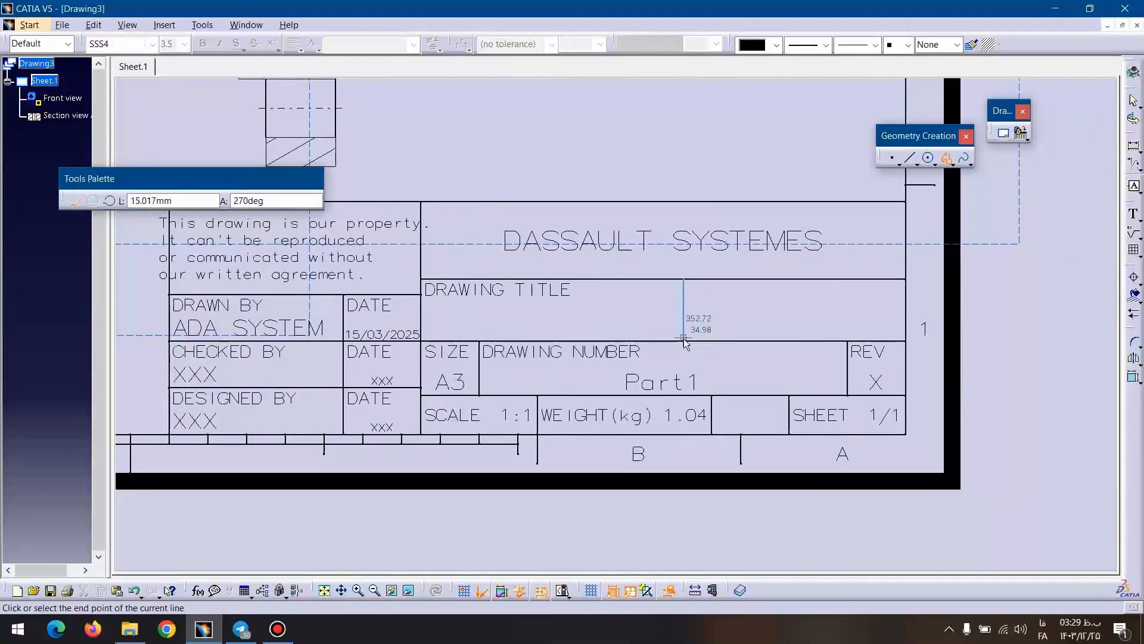
click(684, 341)
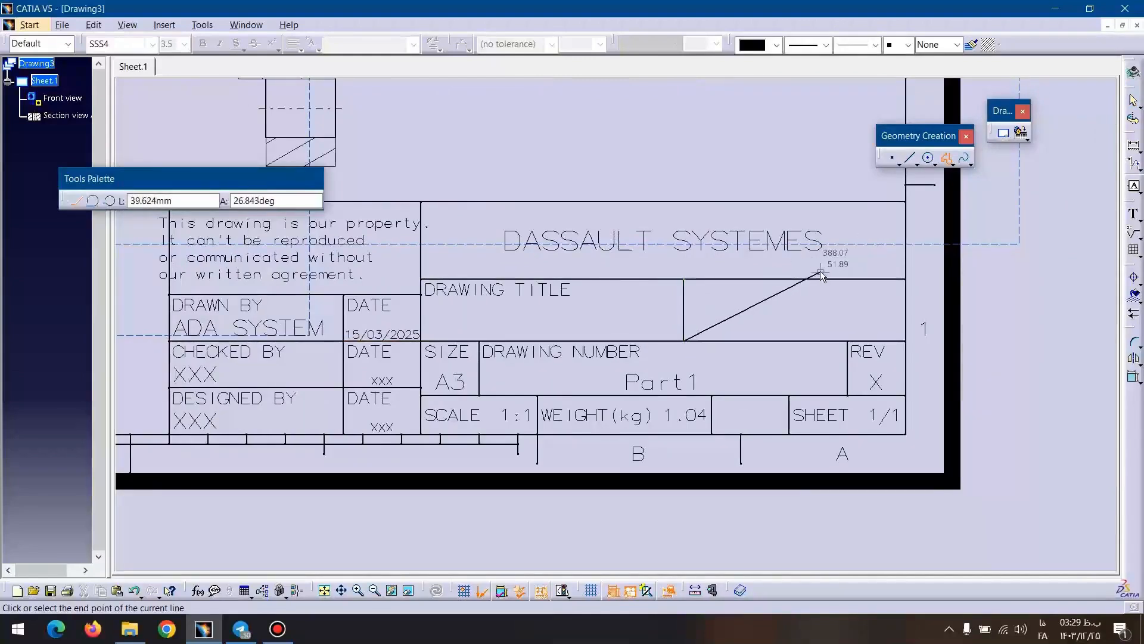
key(Escape)
Draw a second vertical divider about 16 mm long with the Line tool, to the right of the first in the Drawing Title cell.
click(909, 158)
click(800, 279)
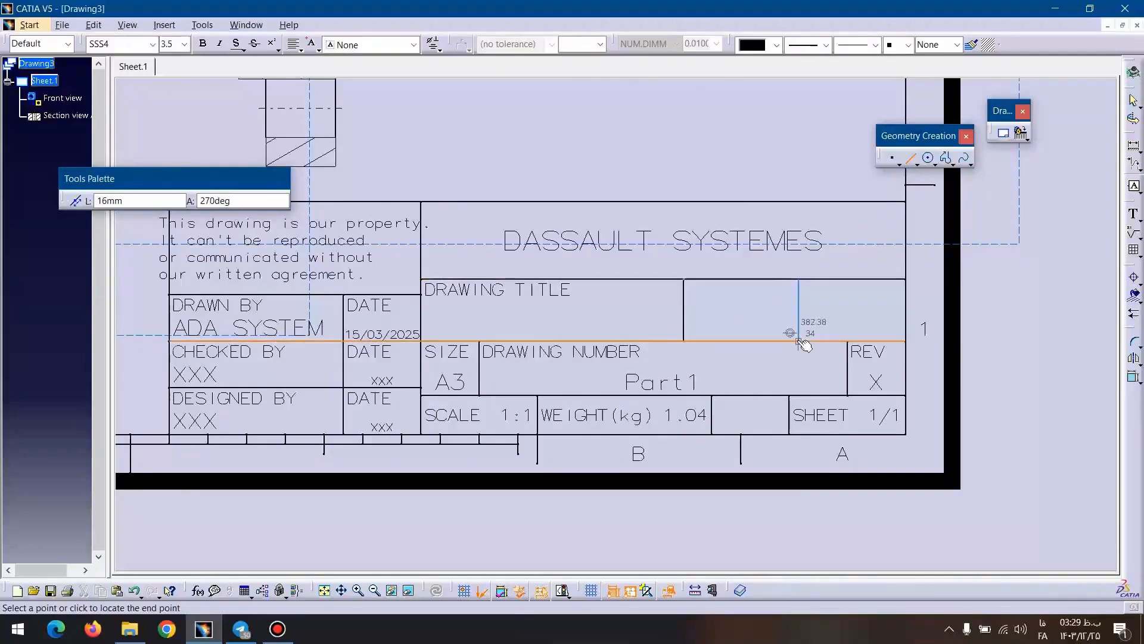
click(806, 340)
middle_drag(616, 265, 599, 341)
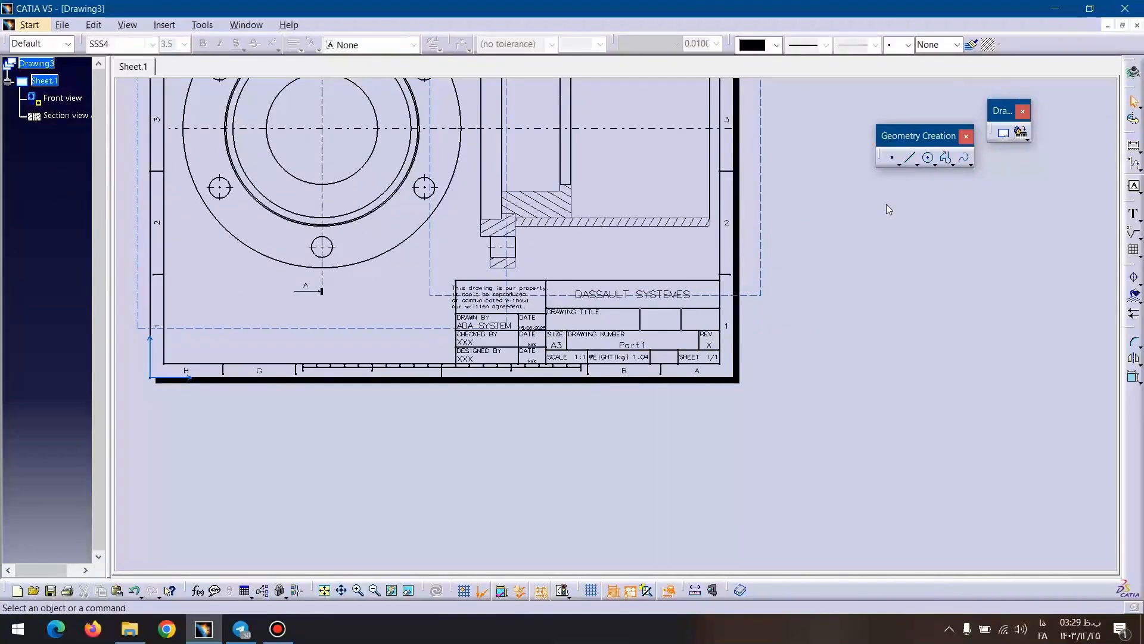
Return from the sheet background to the working views and delete the front view along with its dependent section view.
middle_drag(530, 199, 611, 304)
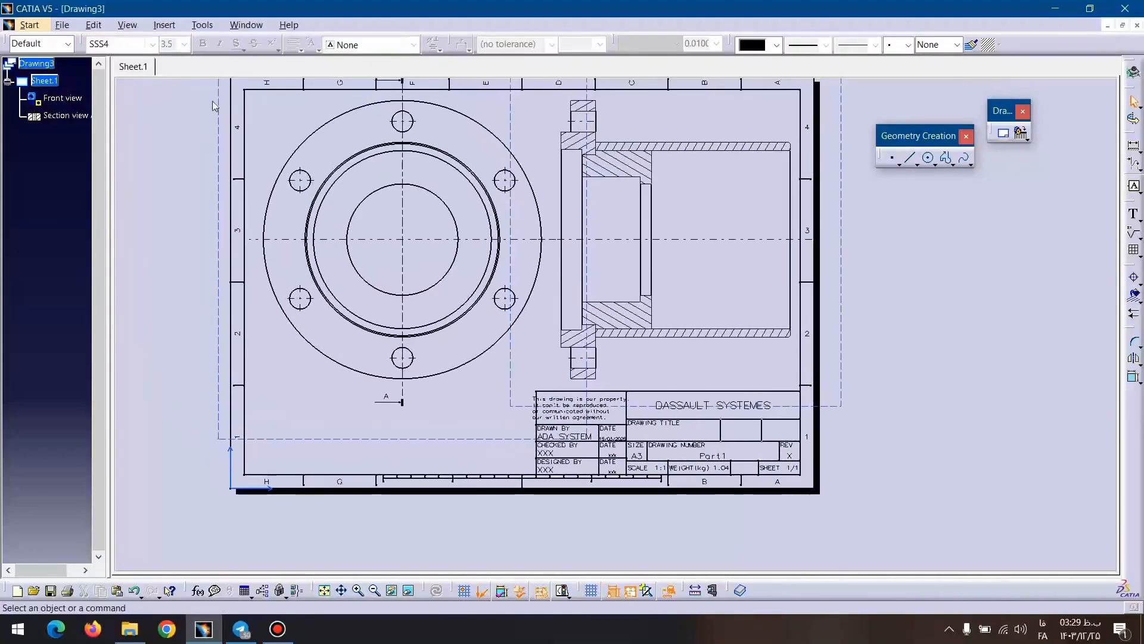
click(93, 24)
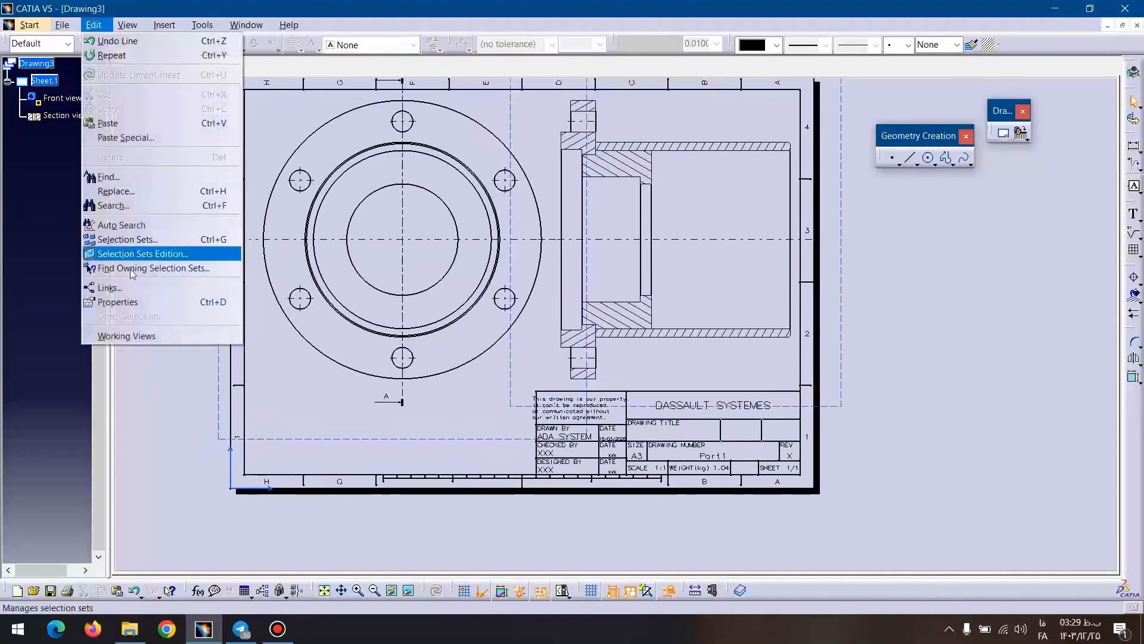
click(131, 336)
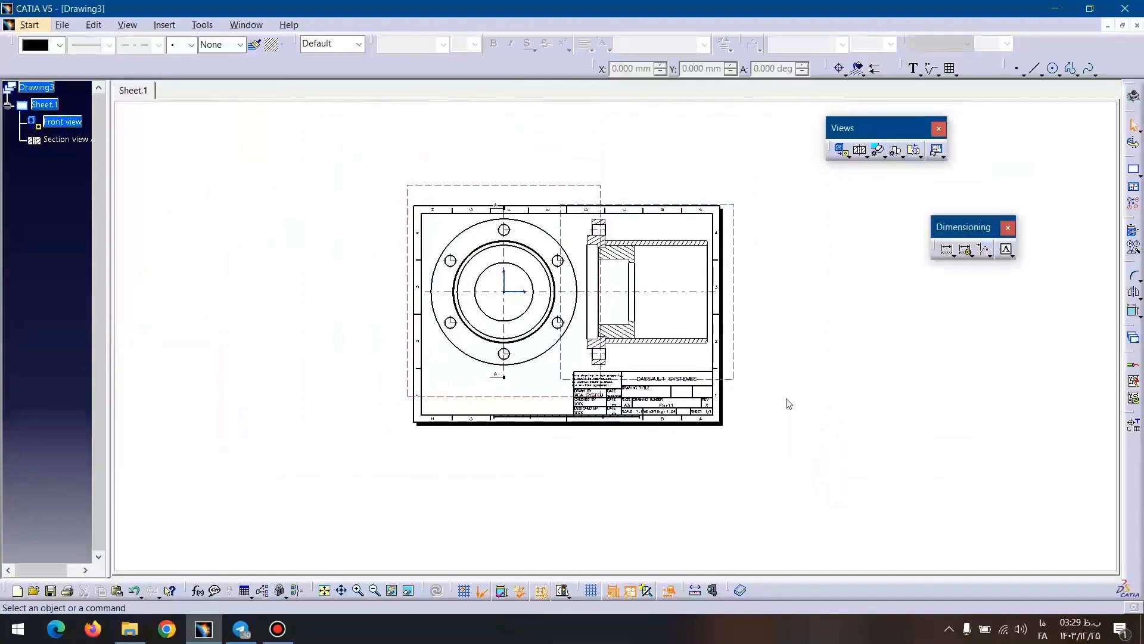
click(428, 185)
key(Delete)
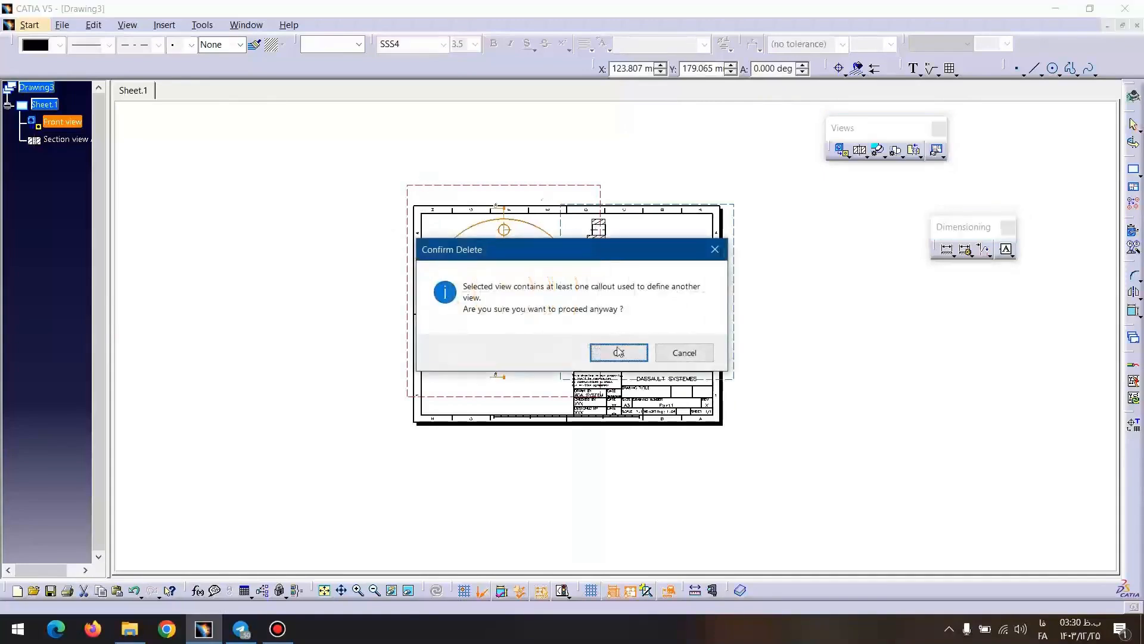
click(619, 351)
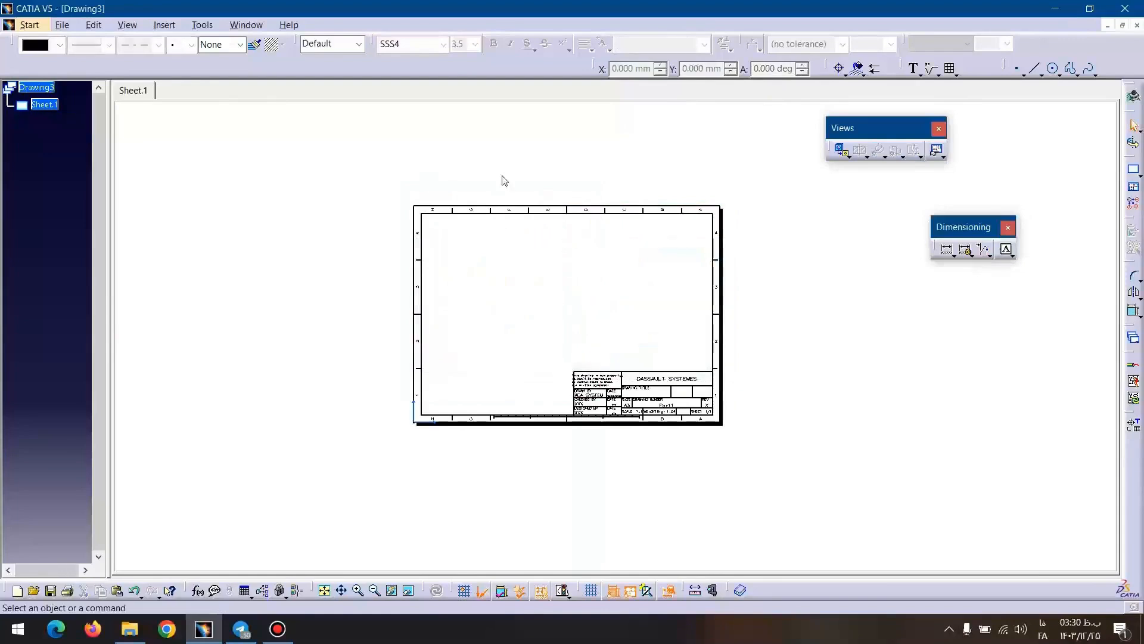
mouse_move(603, 306)
middle_down()
mouse_move(644, 227)
mouse_move(608, 115)
mouse_move(631, 233)
mouse_move(560, 320)
middle_up()
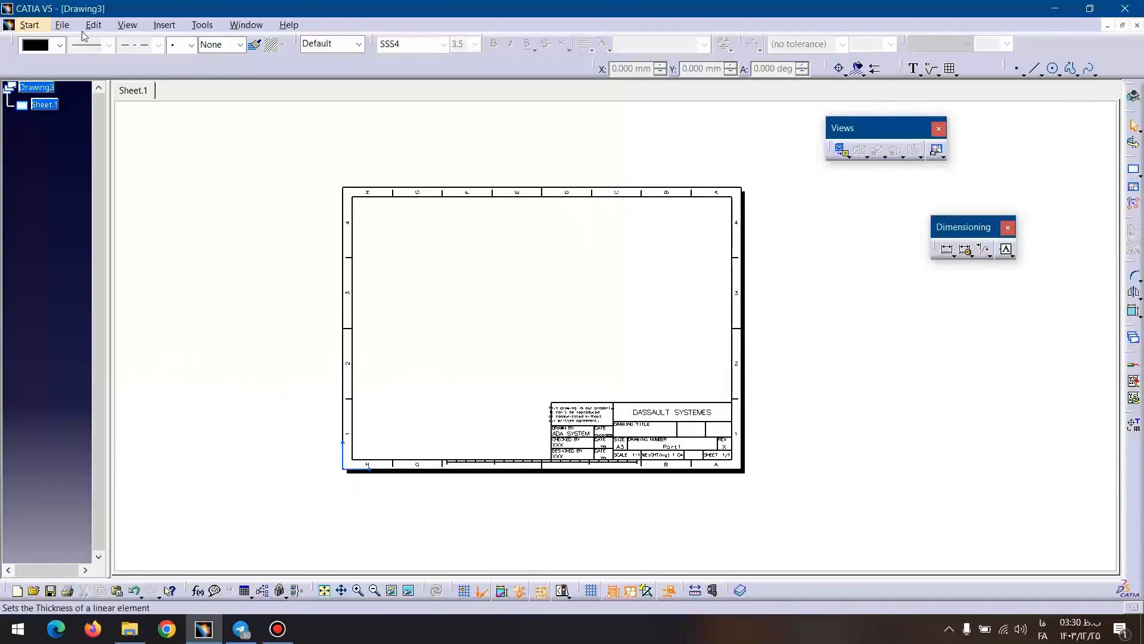
click(59, 27)
click(84, 115)
click(60, 117)
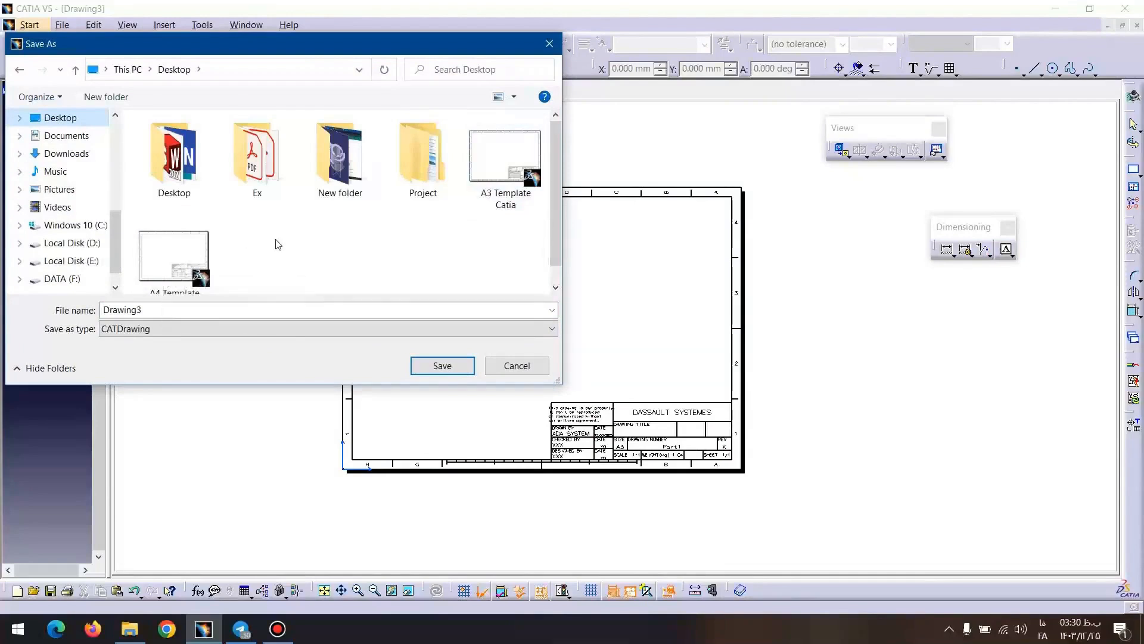
click(516, 365)
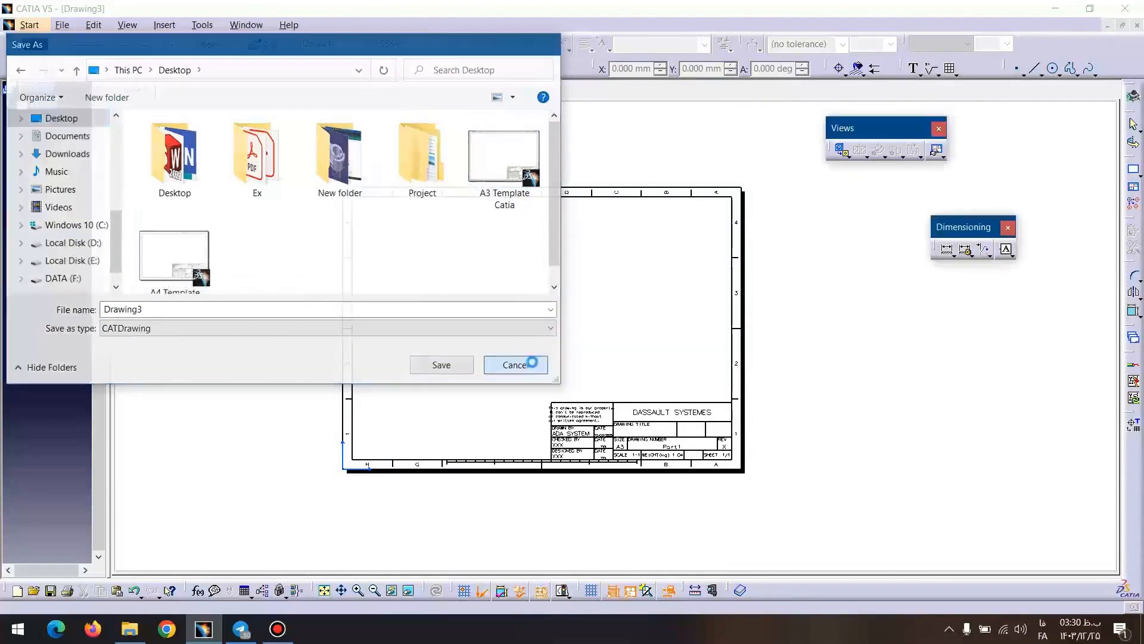
Close the current drawing without saving its changes and switch to the Body.CATDrawing document.
click(1137, 26)
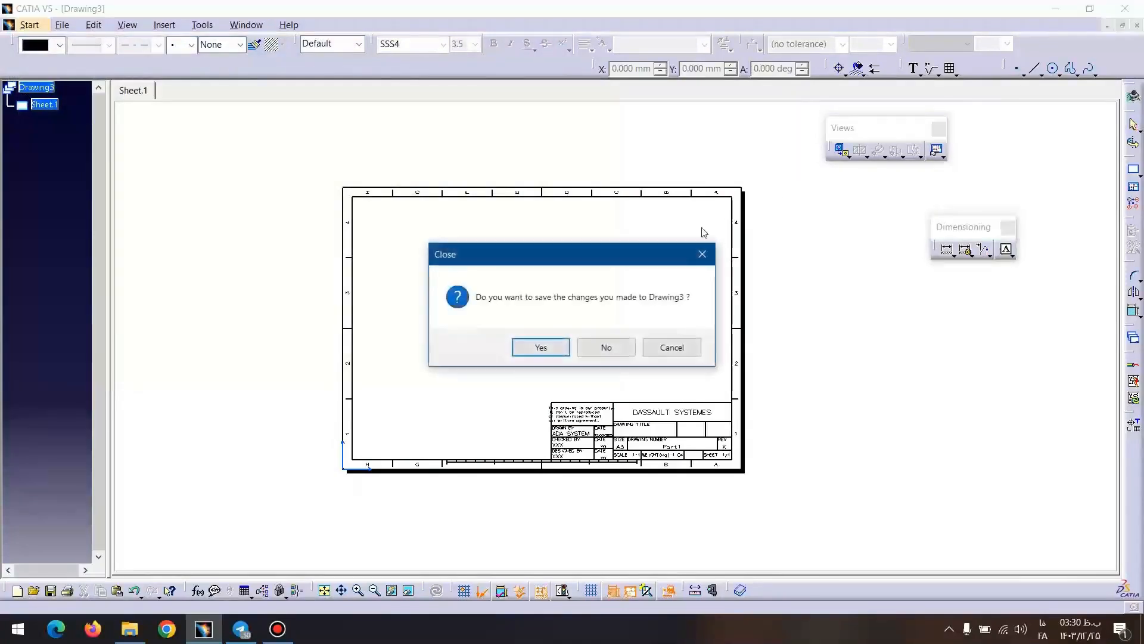
click(617, 347)
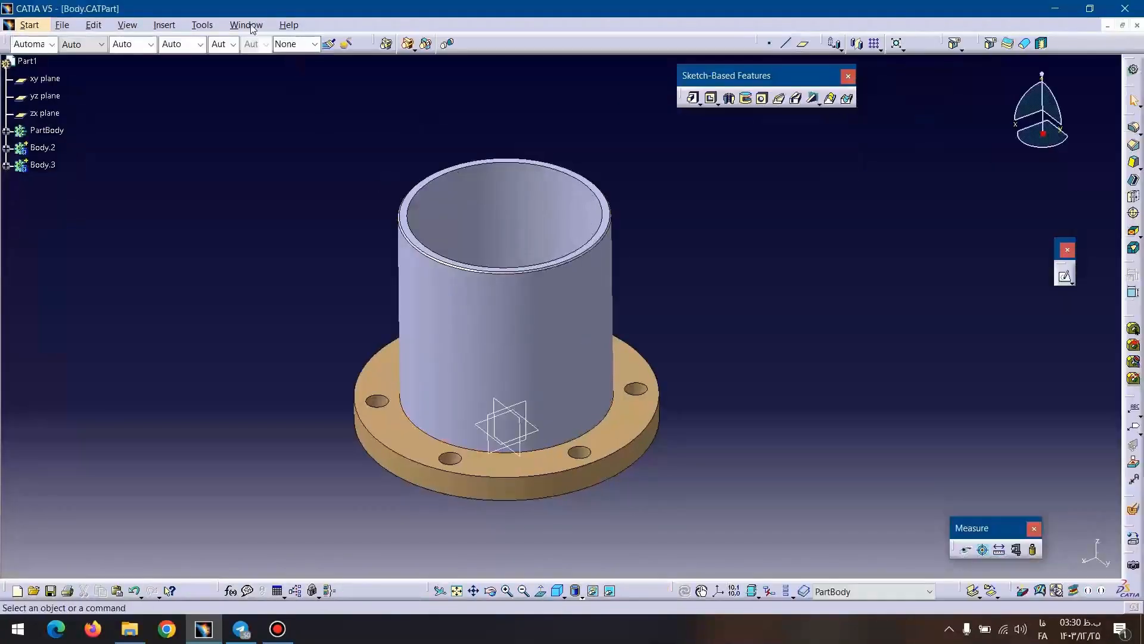
click(249, 25)
click(262, 102)
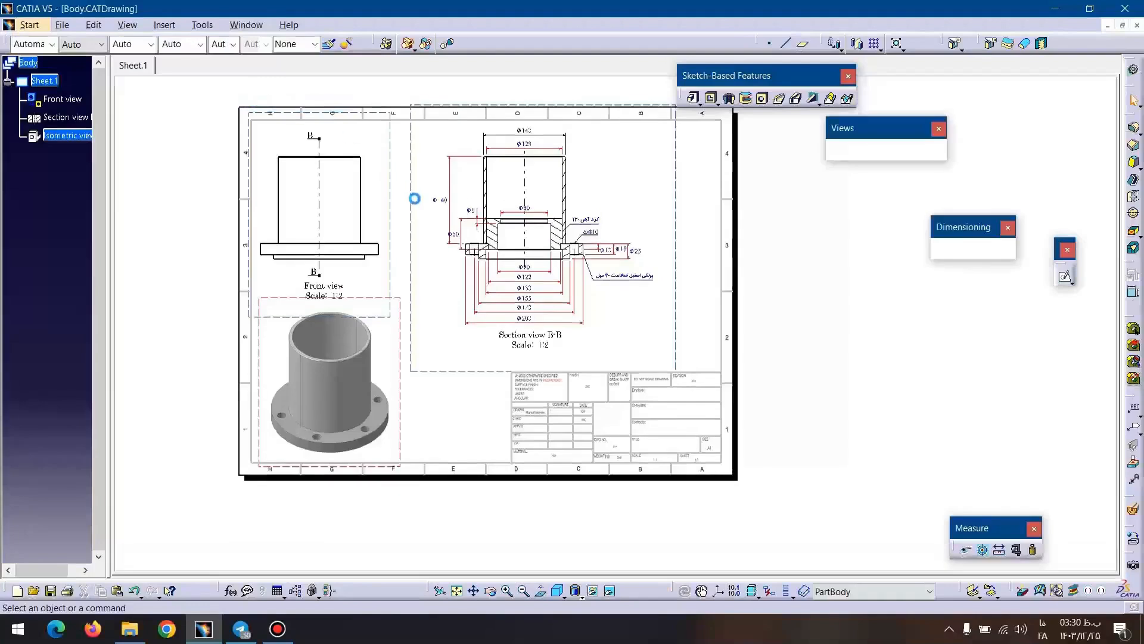
Delete the existing frame and title block from the sheet background and return to the working views.
click(97, 26)
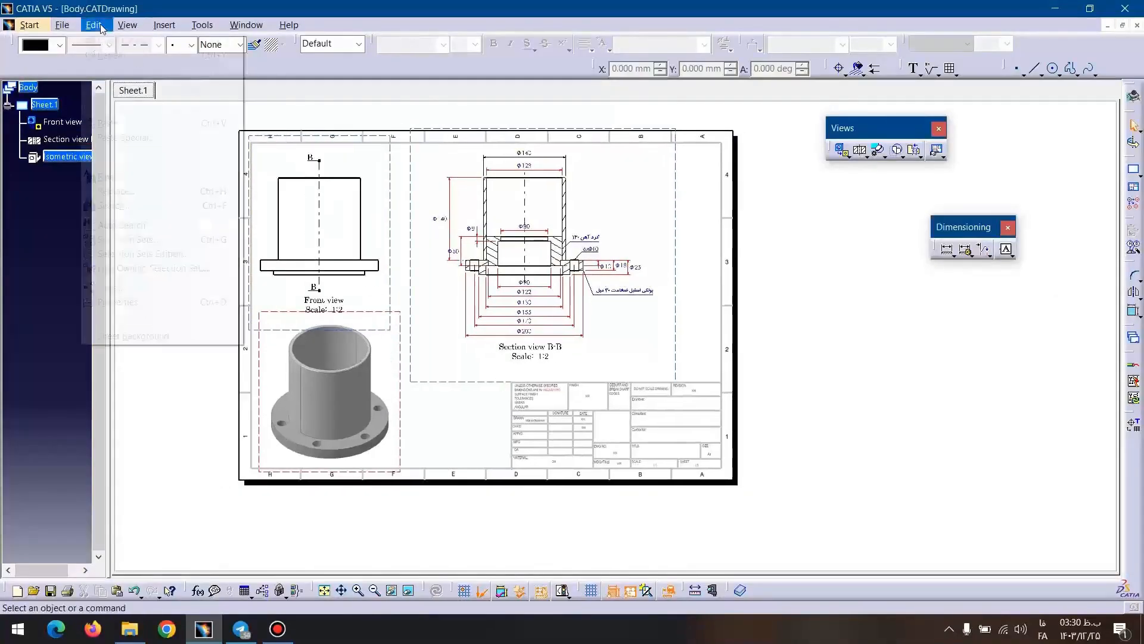
click(128, 335)
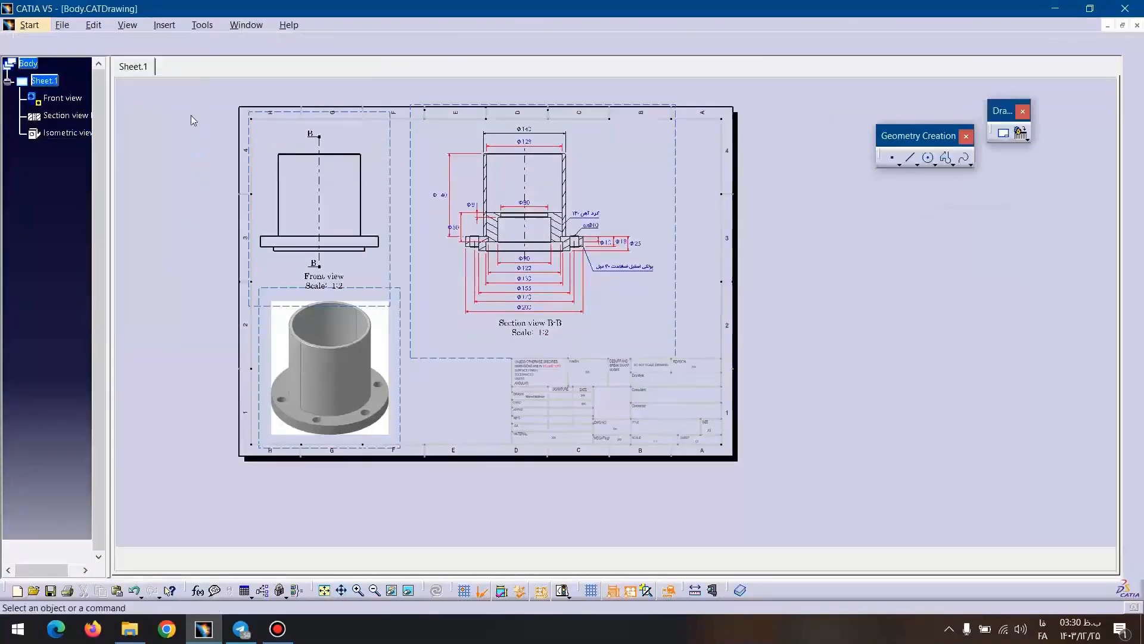
drag(193, 85, 768, 480)
key(Delete)
middle_drag(476, 204, 617, 218)
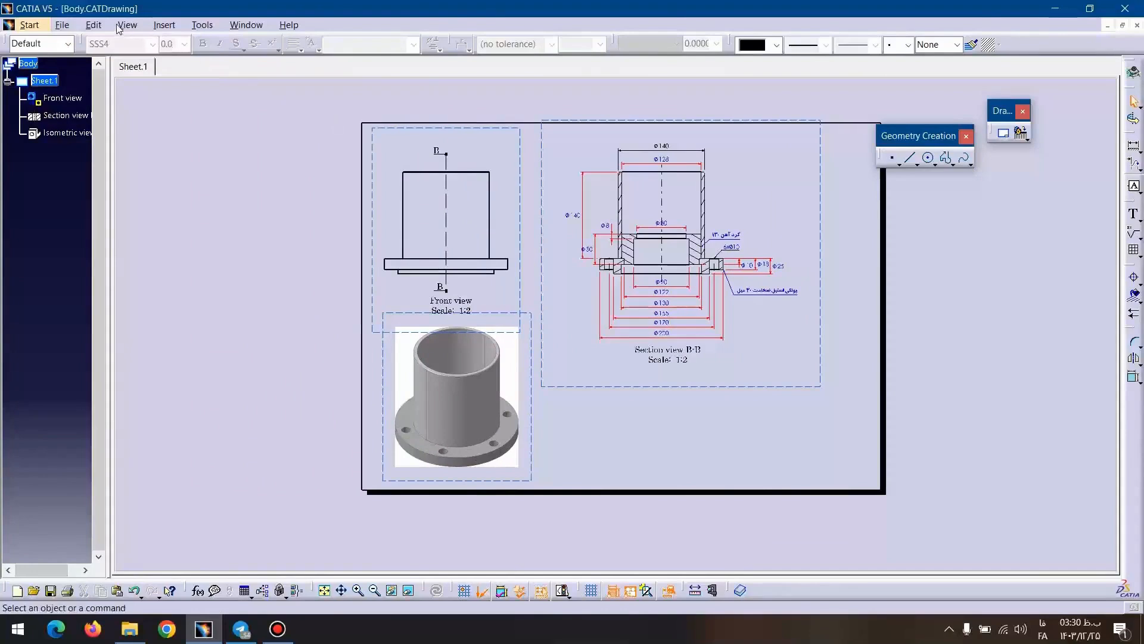
click(94, 25)
click(131, 336)
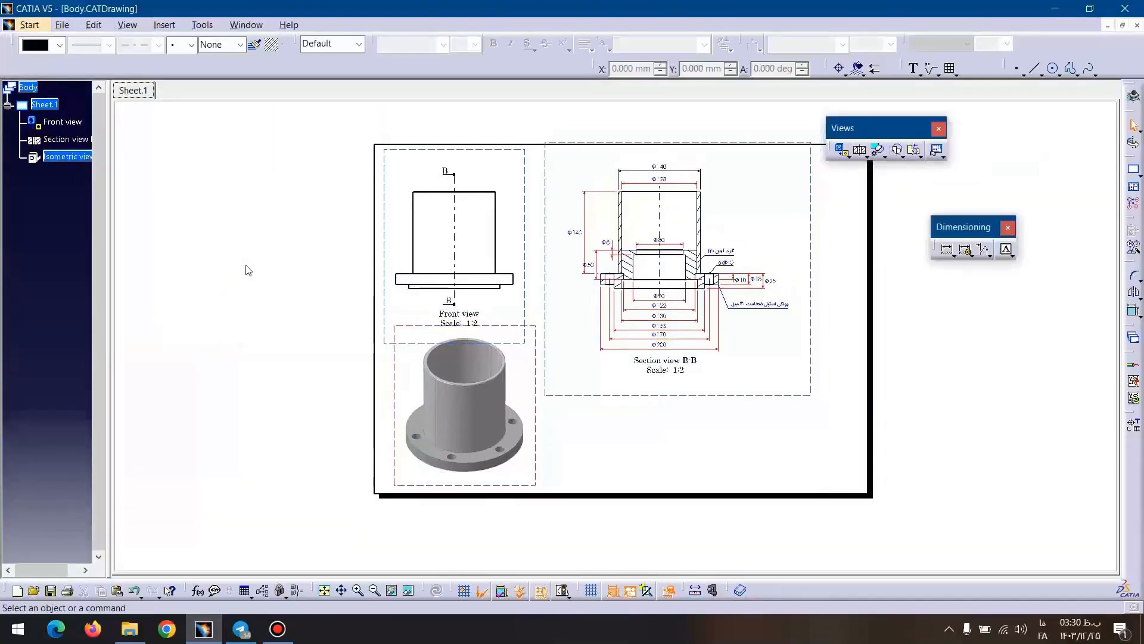
Insert the A3 Template Catia drawing as the background view of the current sheet through Page Setup.
click(62, 25)
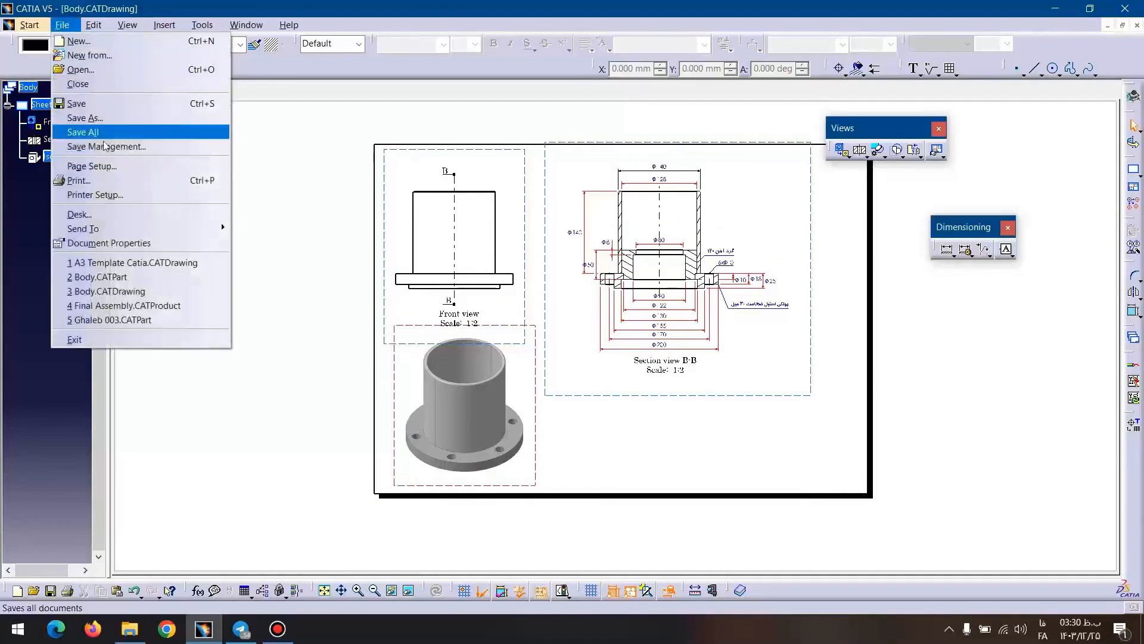
click(92, 167)
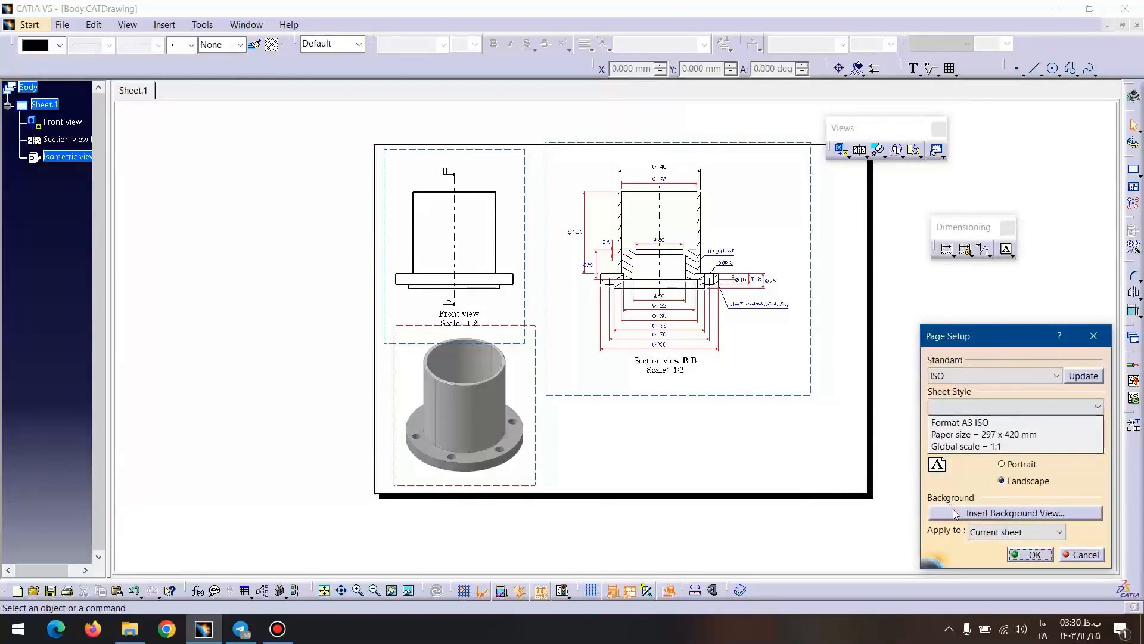
click(1007, 513)
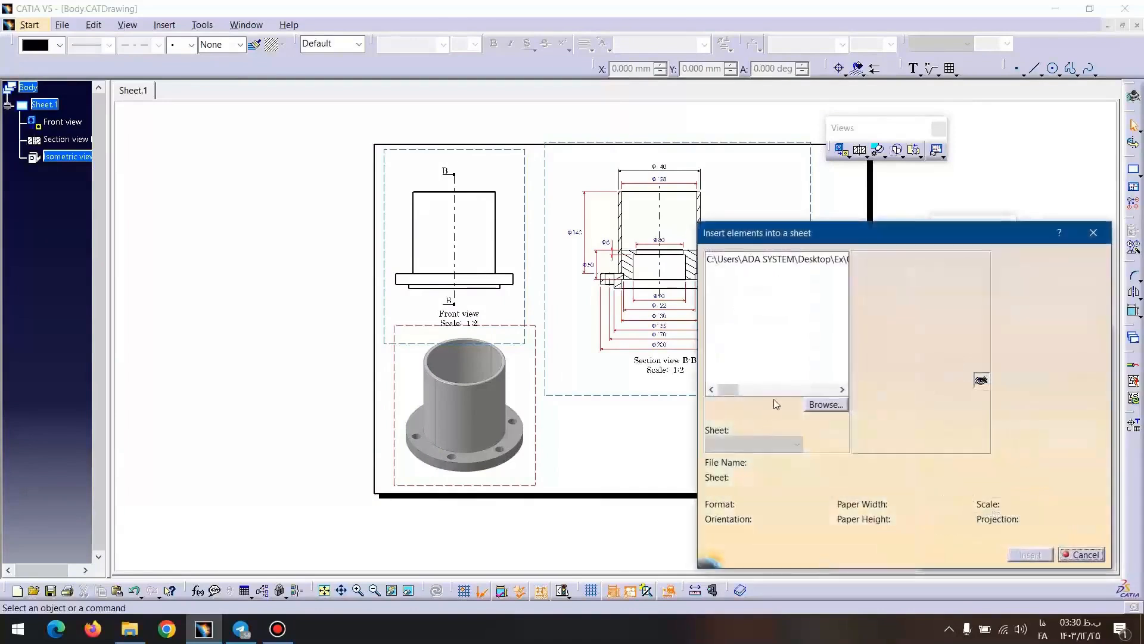
click(819, 405)
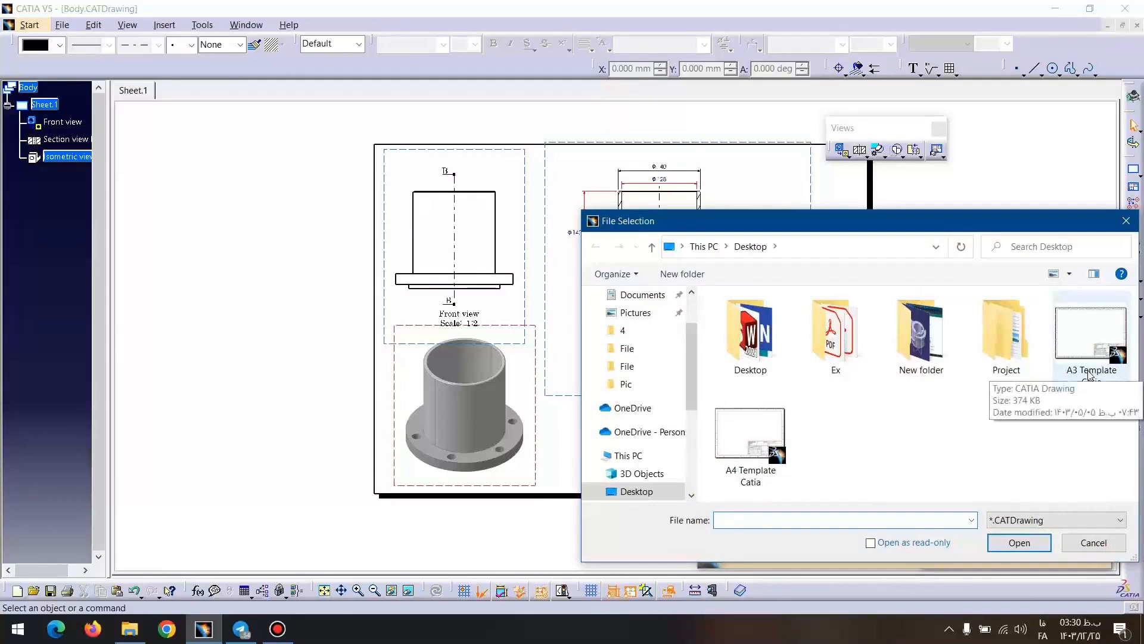
double_click(1088, 370)
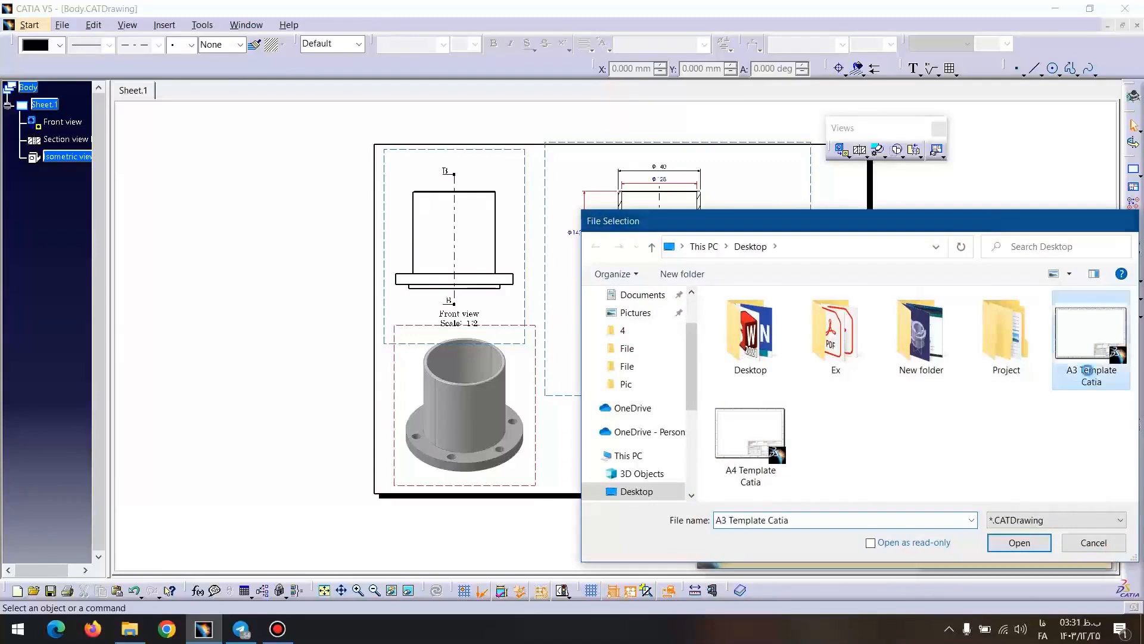
click(1027, 553)
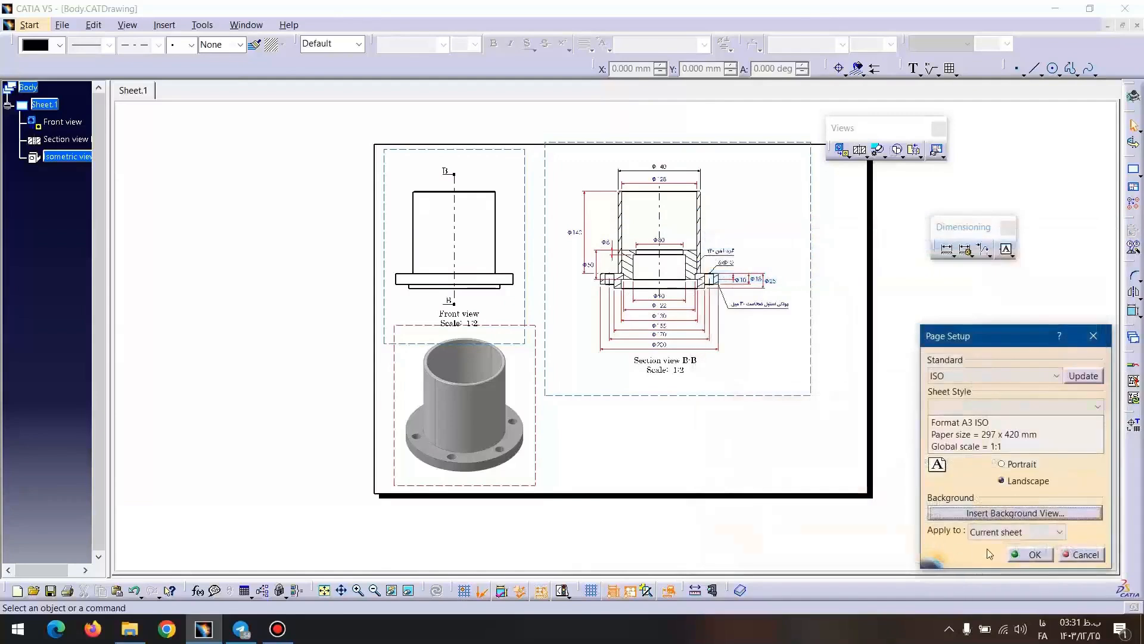
click(1029, 556)
mouse_move(723, 334)
middle_down()
mouse_move(723, 290)
mouse_move(697, 224)
mouse_move(708, 372)
middle_up()
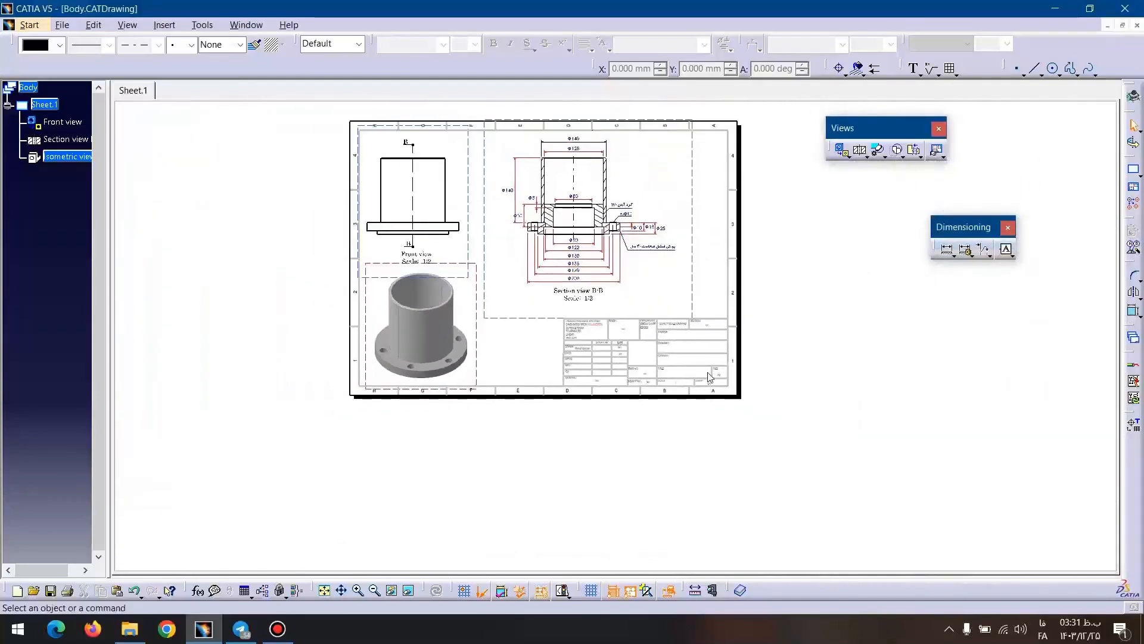
middle_drag(600, 399, 538, 216)
mouse_move(355, 205)
middle_down()
mouse_move(509, 316)
mouse_move(554, 429)
middle_up()
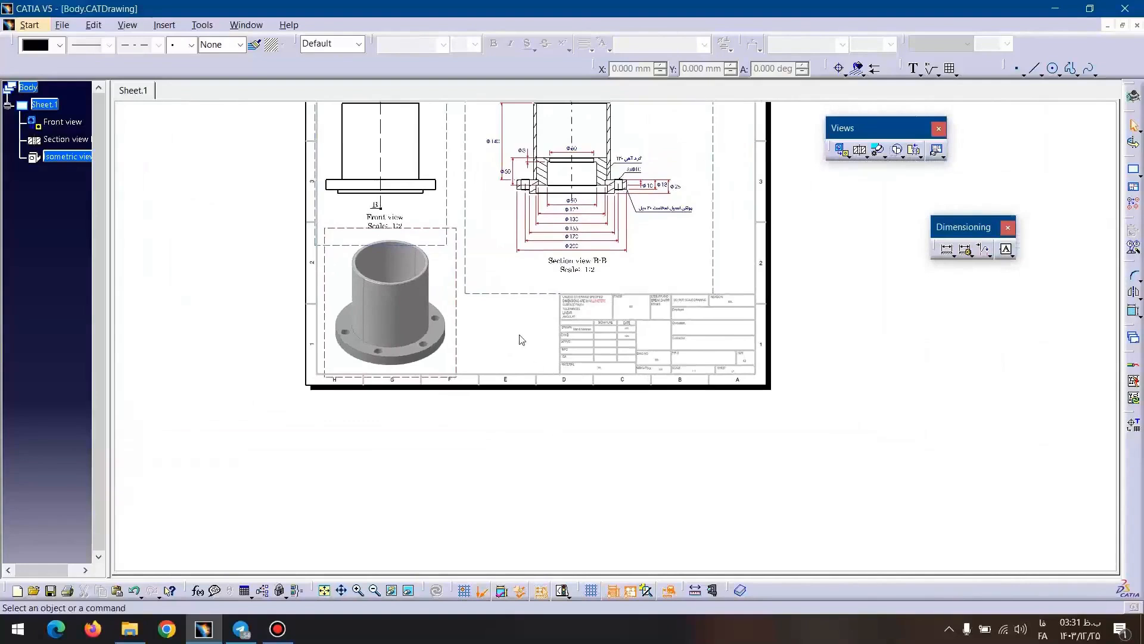
middle_drag(520, 338, 518, 412)
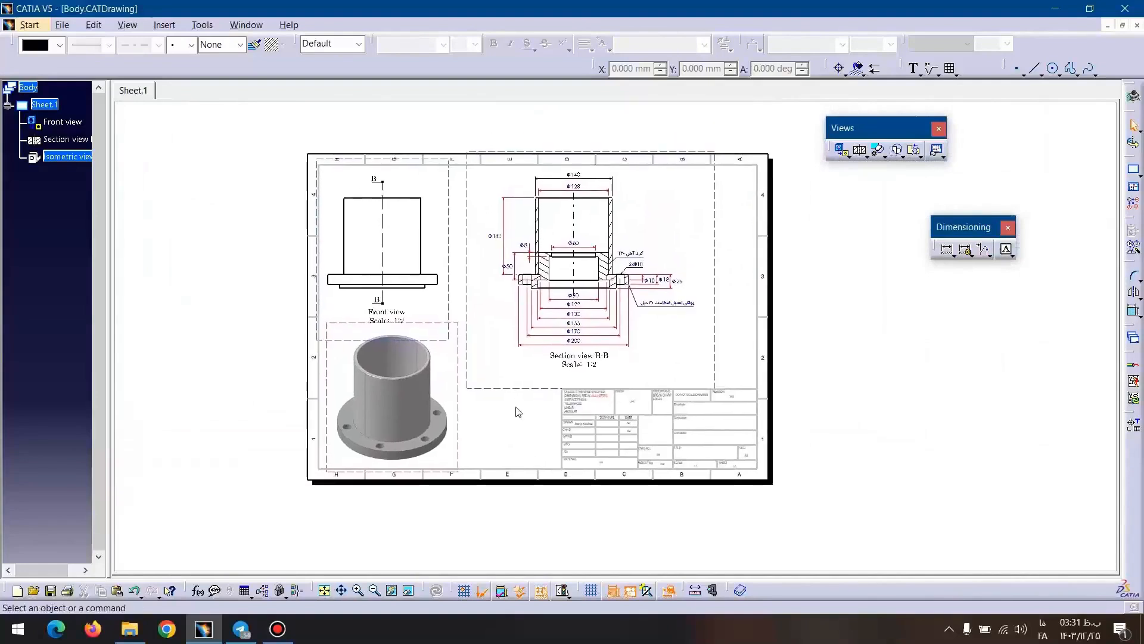